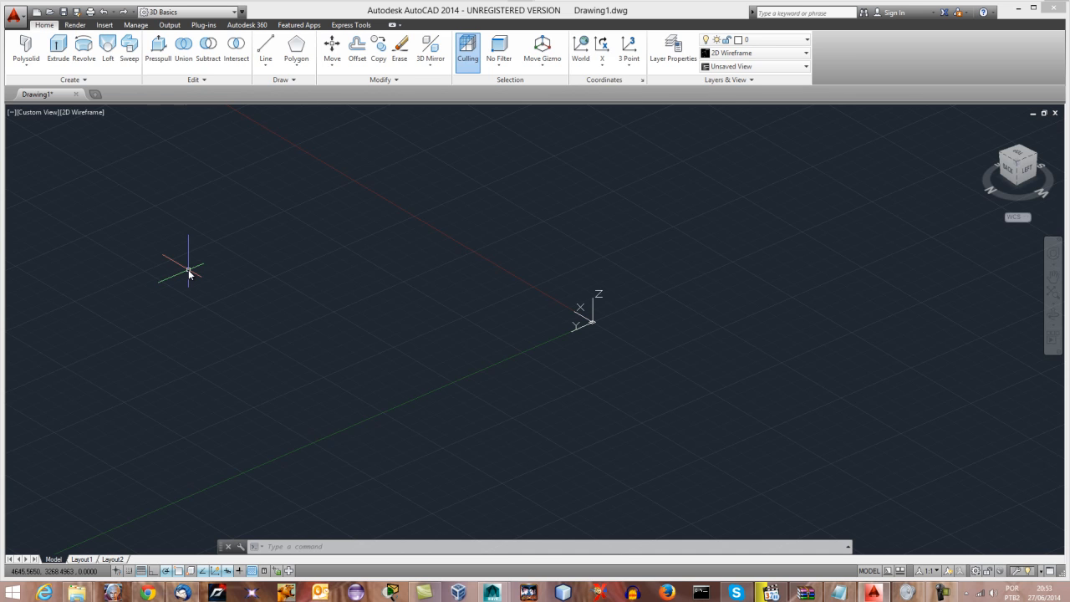
# Switch to the Drafting & Annotation workspace and draw a closed four-sided outline beside the origin with the Line command.
pyautogui.click(184, 12)
pyautogui.click(180, 26)
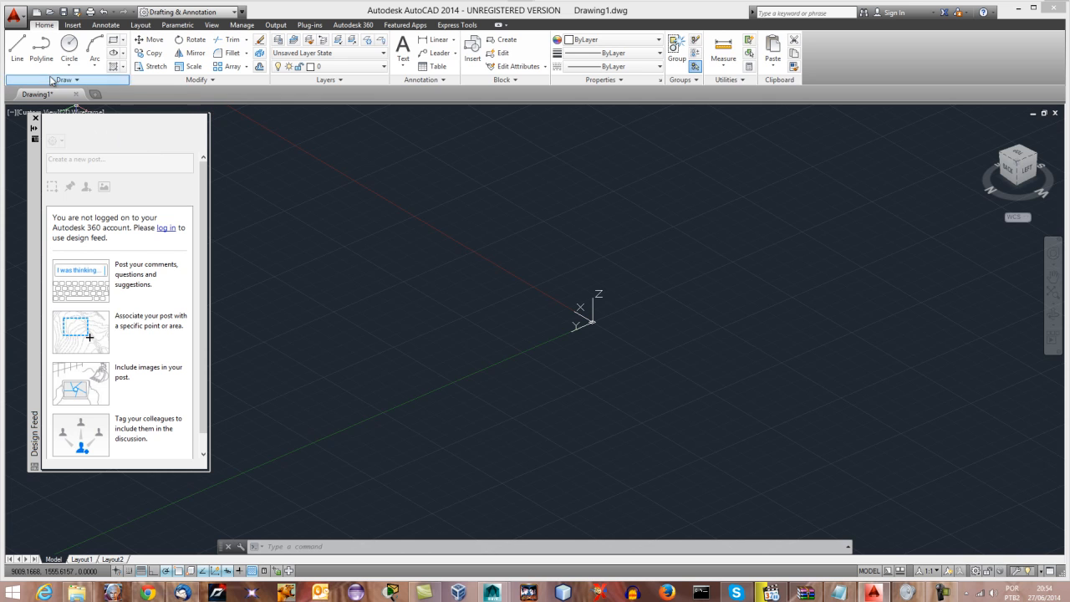
pyautogui.click(17, 50)
pyautogui.click(310, 142)
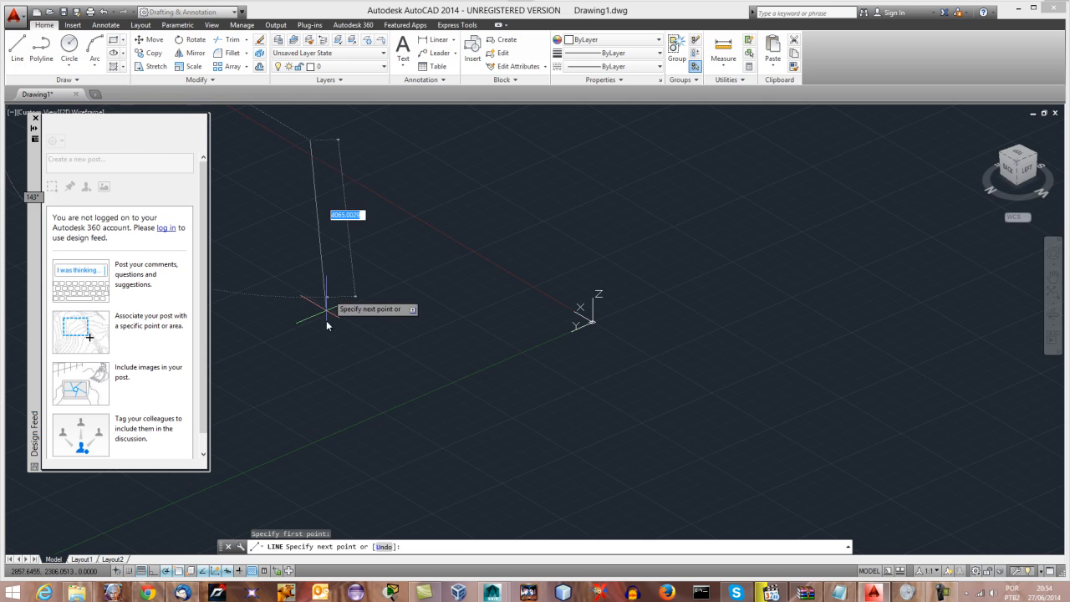
pyautogui.click(321, 337)
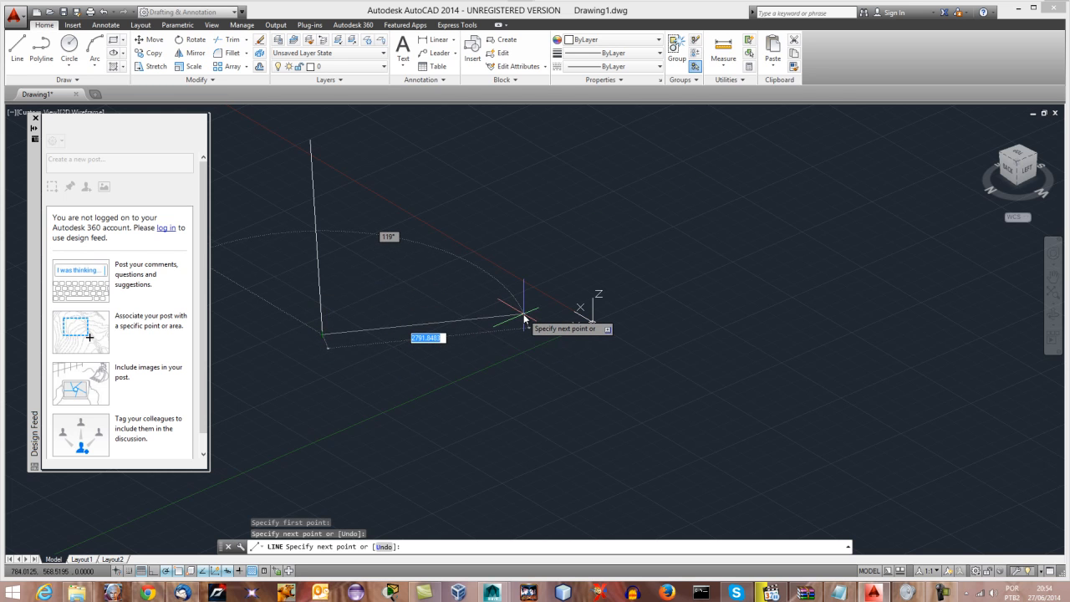
pyautogui.press('Tab')
pyautogui.press('Tab')
pyautogui.click(525, 316)
pyautogui.click(502, 139)
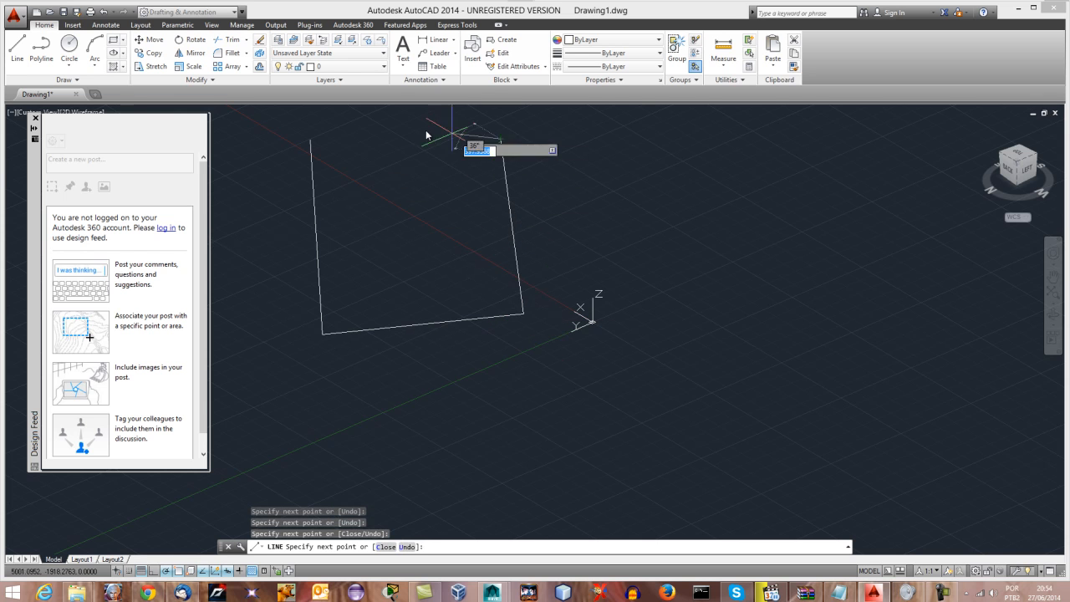
pyautogui.click(310, 139)
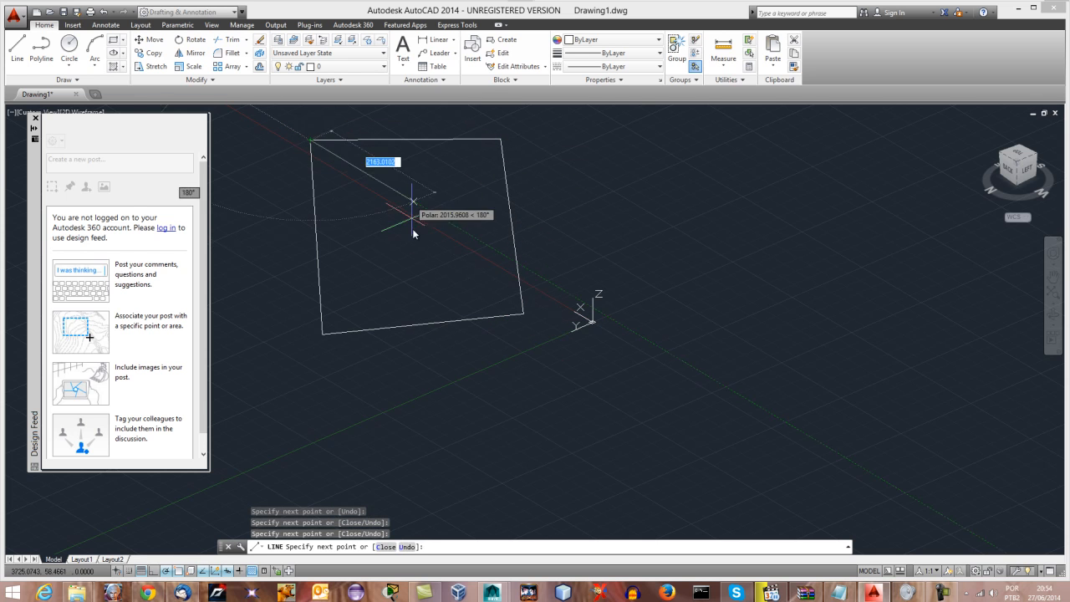
pyautogui.press('Escape')
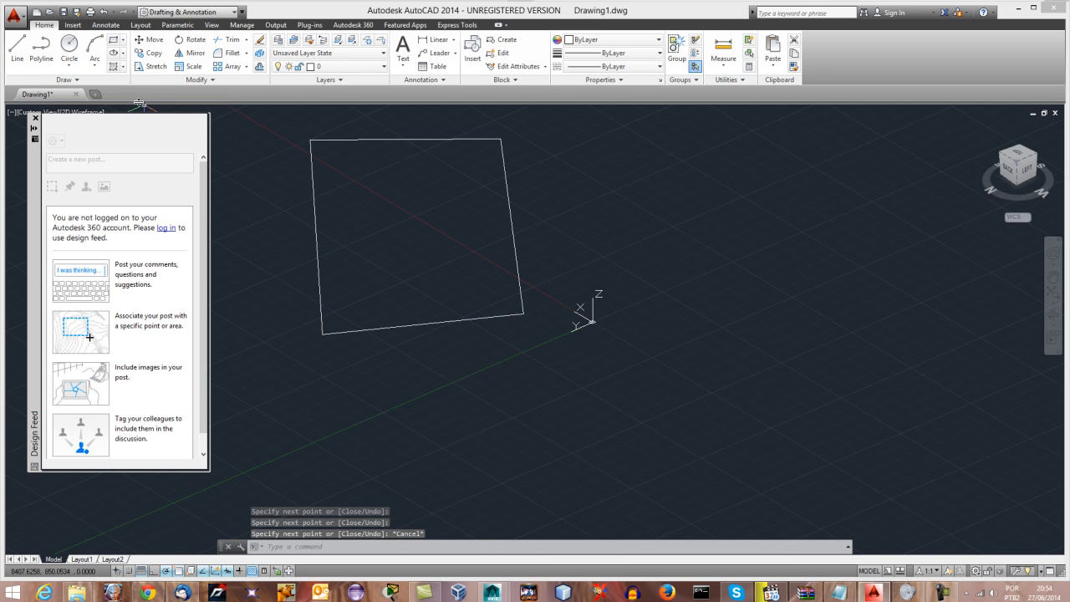
# Select the four-sided outline, examine its shape from the top view, and clear the selection.
pyautogui.click(214, 14)
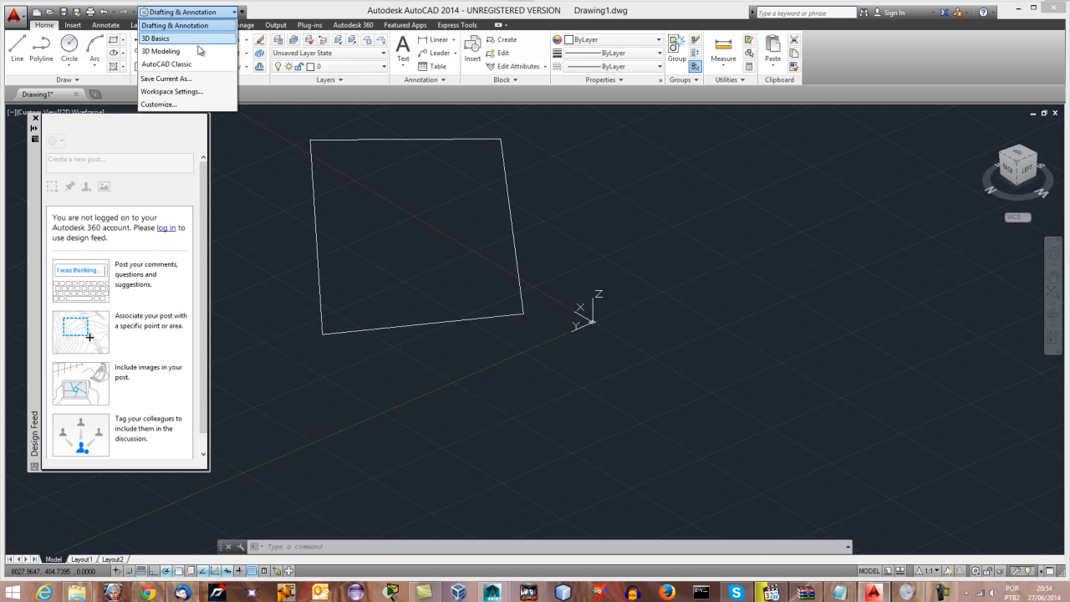
pyautogui.click(256, 195)
pyautogui.moveTo(276, 201)
pyautogui.mouseDown(button='middle')
pyautogui.moveTo(316, 282)
pyautogui.moveTo(378, 259)
pyautogui.mouseUp(button='middle')
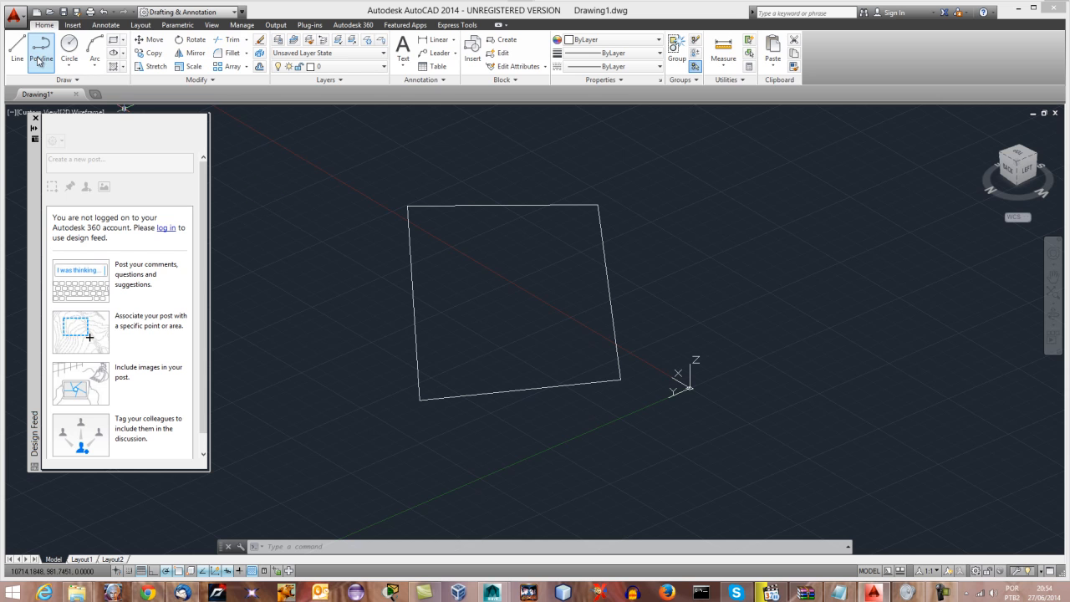
pyautogui.click(345, 148)
pyautogui.click(658, 411)
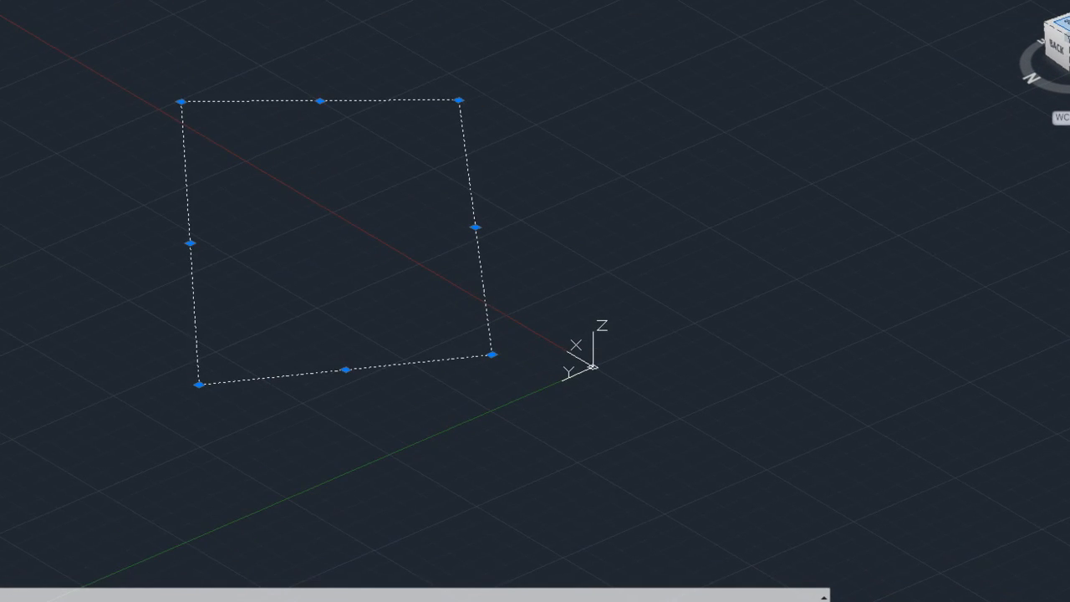
pyautogui.click(1018, 159)
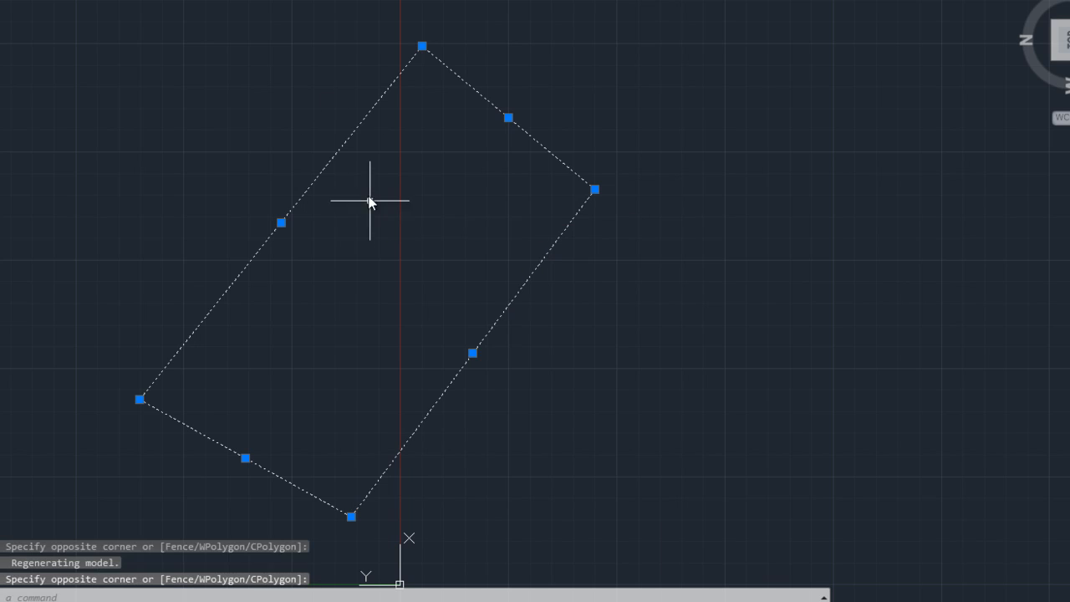
pyautogui.click(302, 192)
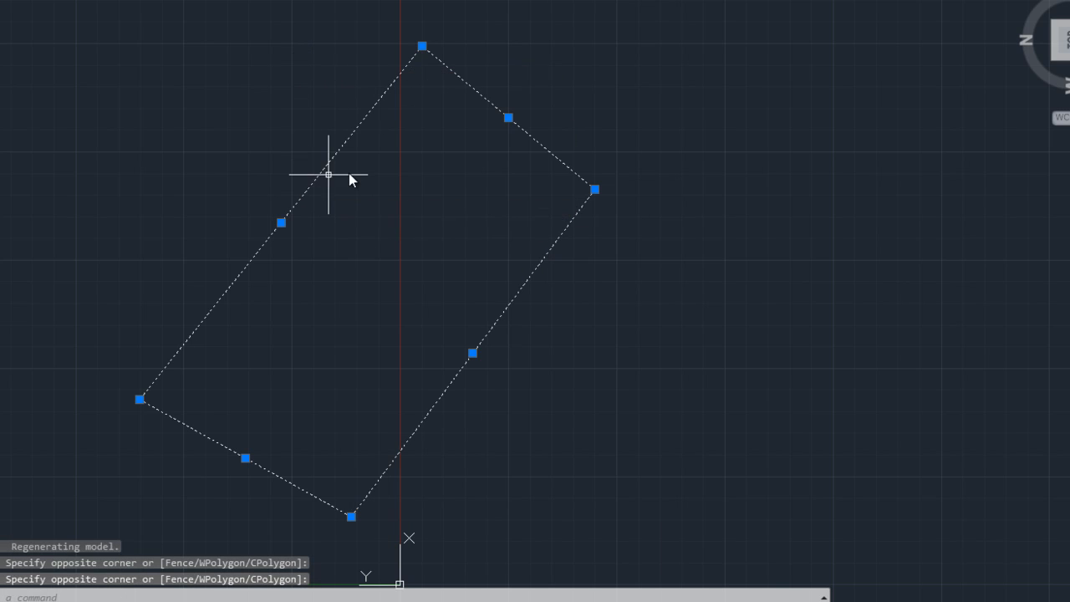
pyautogui.press('Escape')
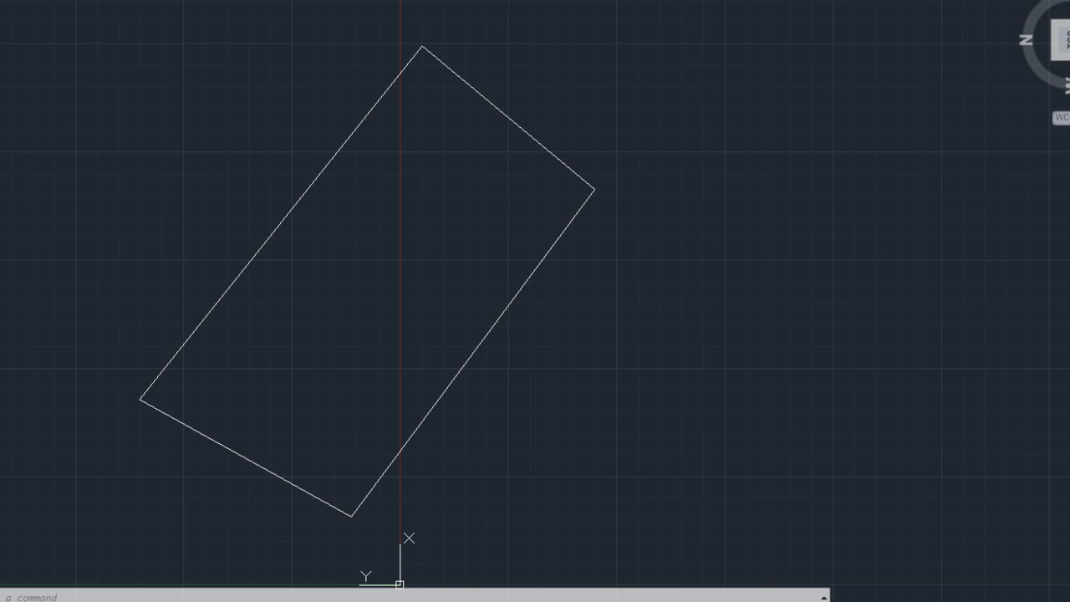
# Switch to the 3D Basics workspace and select all four lines of the outline in an angled 3D view.
pyautogui.click(117, 9)
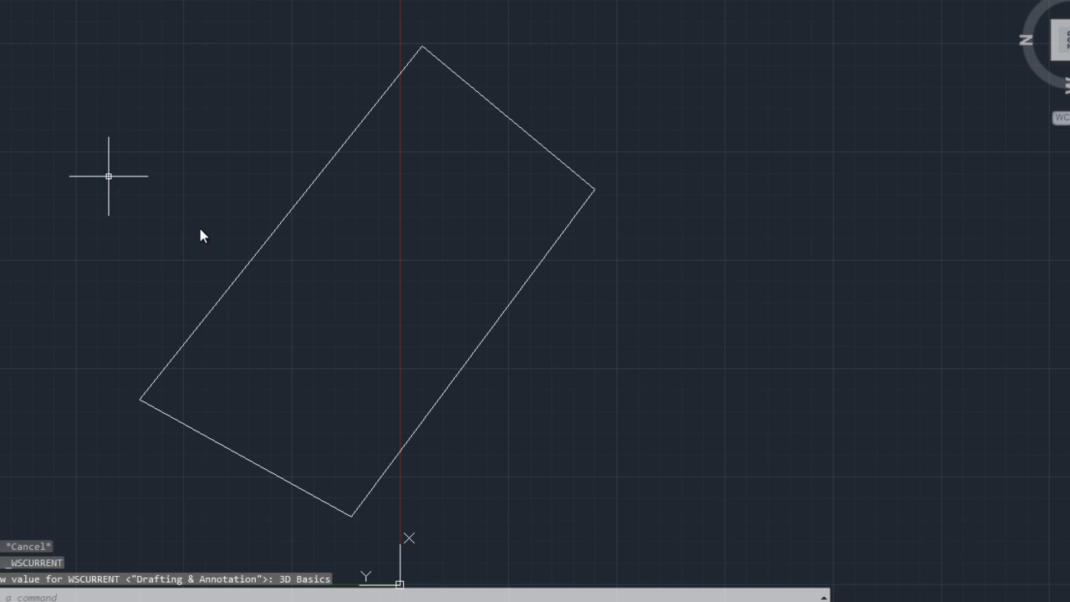
pyautogui.keyDown('shift'); pyautogui.moveTo(156, 229); pyautogui.dragTo(226, 103, button='middle'); pyautogui.keyUp('shift')
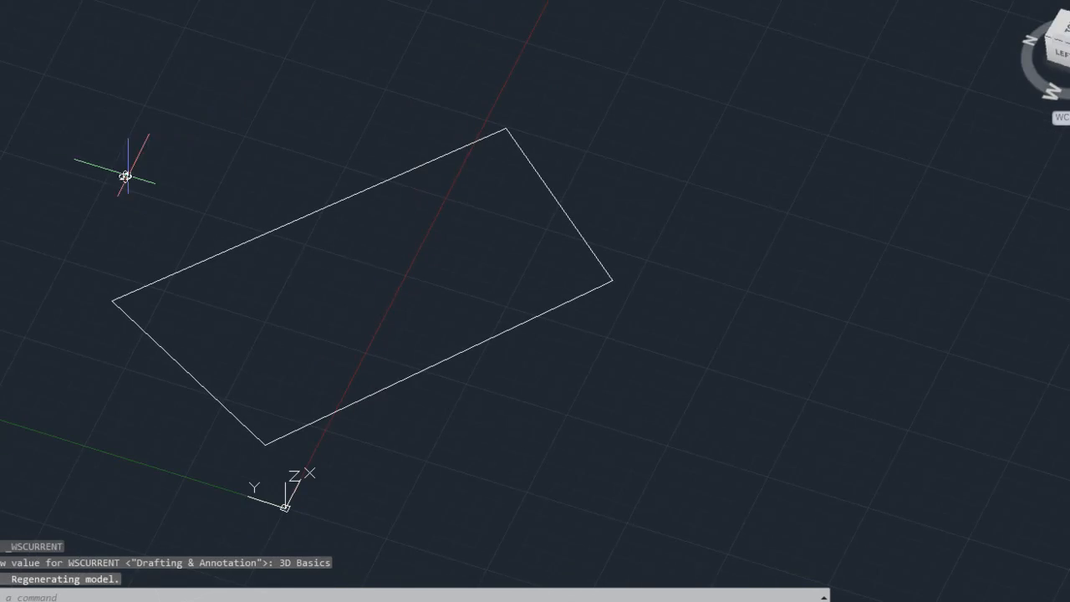
pyautogui.click(21, 117)
pyautogui.click(636, 468)
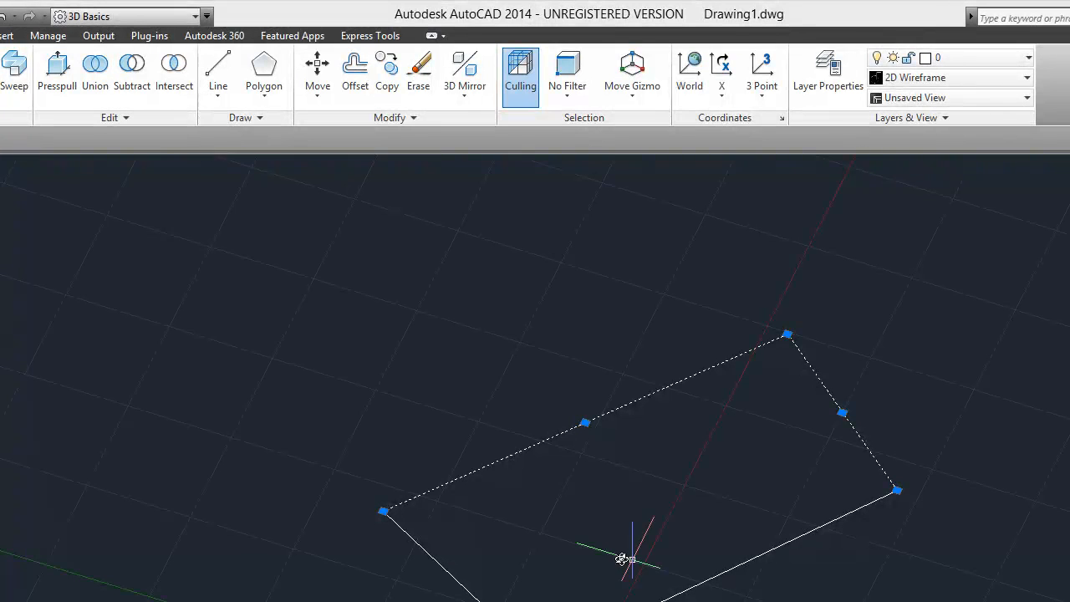
pyautogui.click(287, 332)
pyautogui.click(175, 327)
pyautogui.click(114, 350)
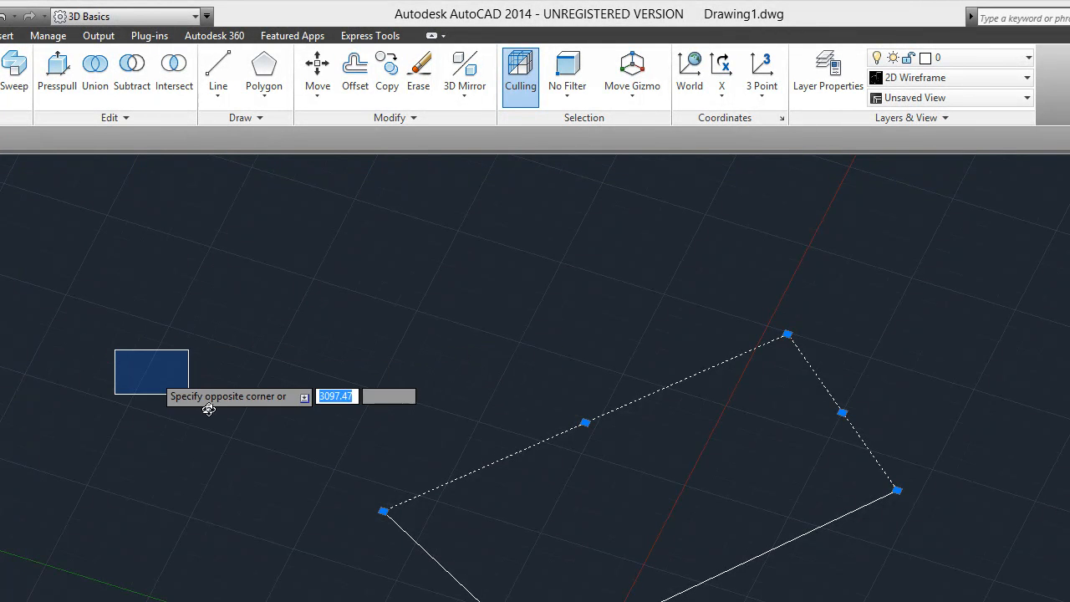
pyautogui.click(977, 601)
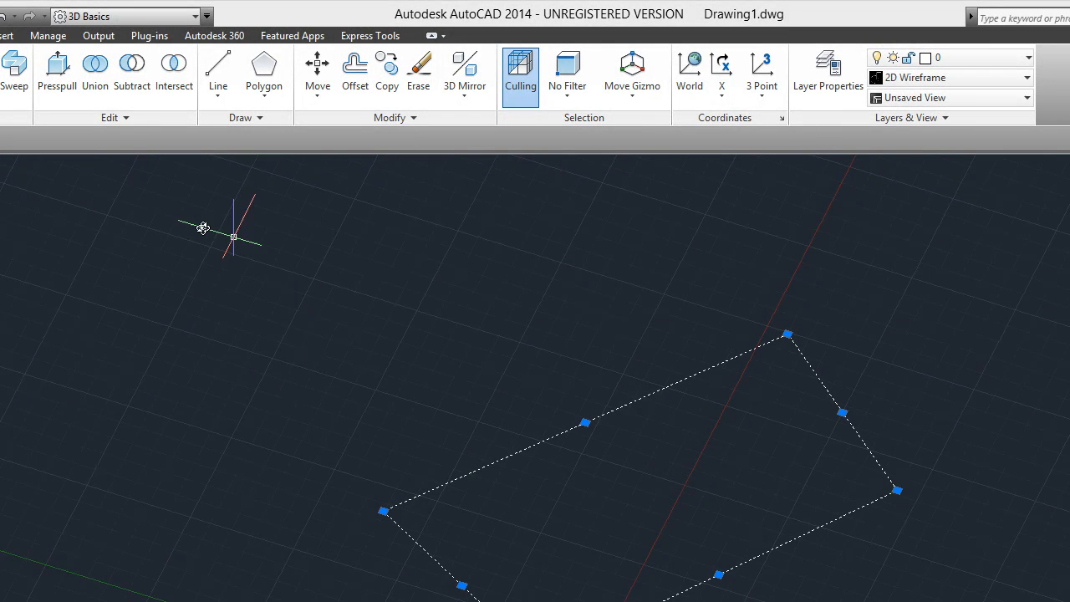
# Presspull the area enclosed by the four-sided outline upward into a solid block.
pyautogui.click(55, 69)
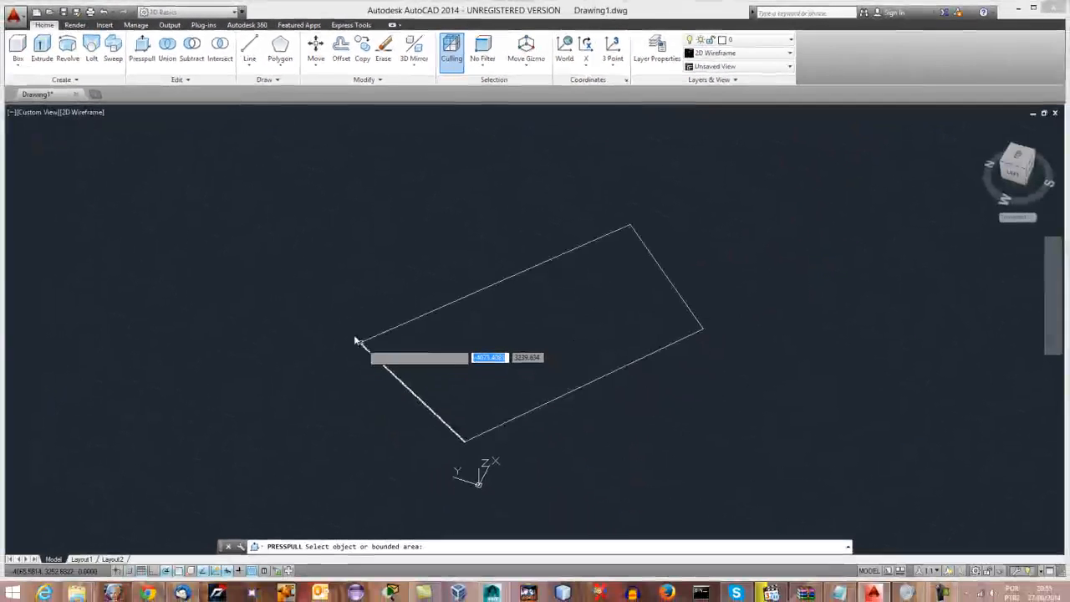
pyautogui.click(229, 182)
pyautogui.click(240, 203)
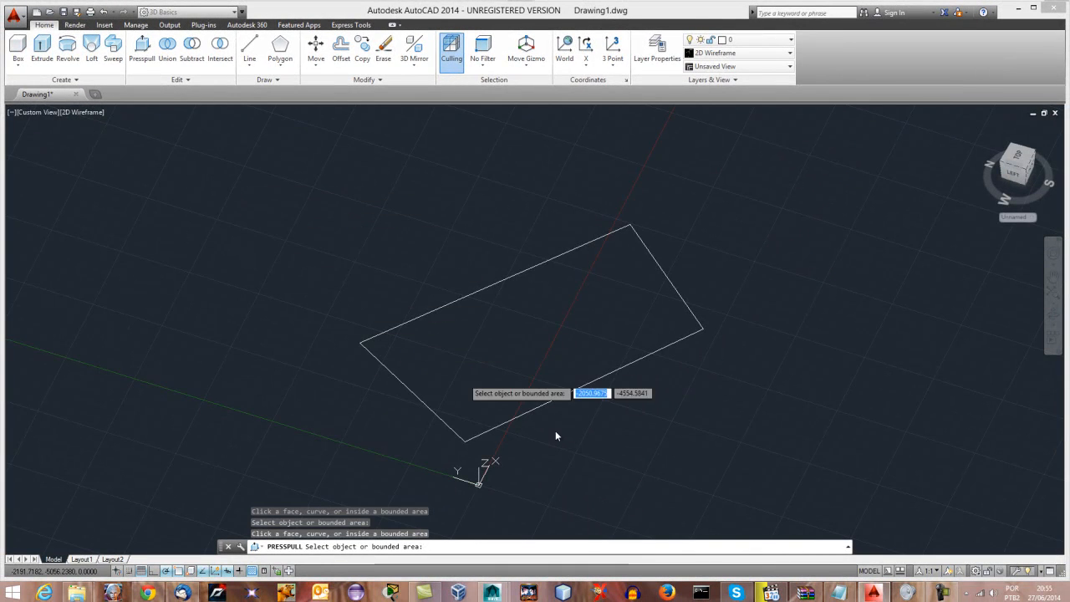
pyautogui.click(577, 368)
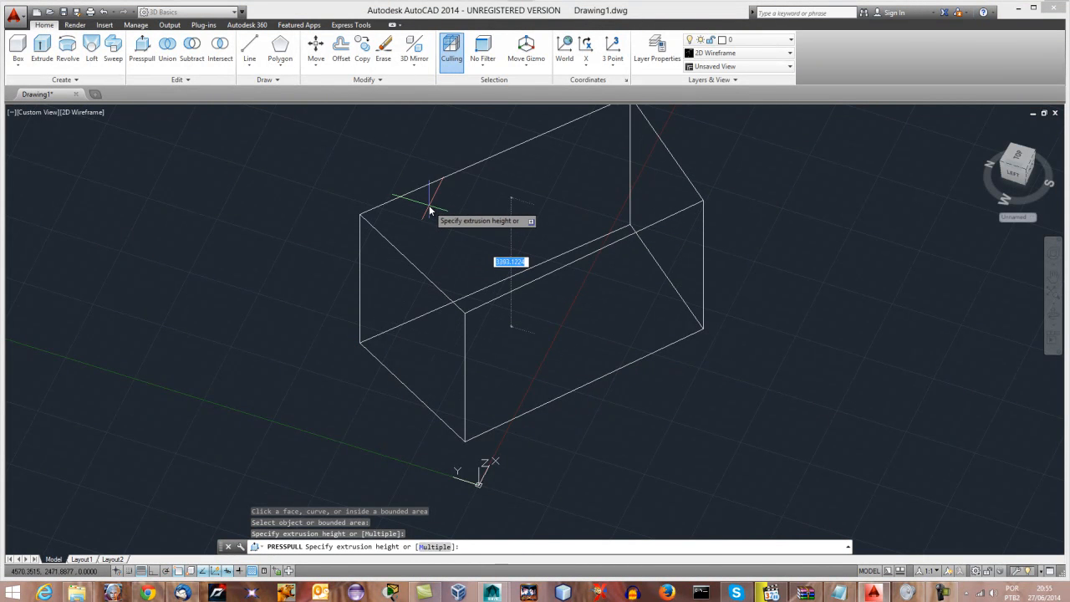
pyautogui.click(428, 202)
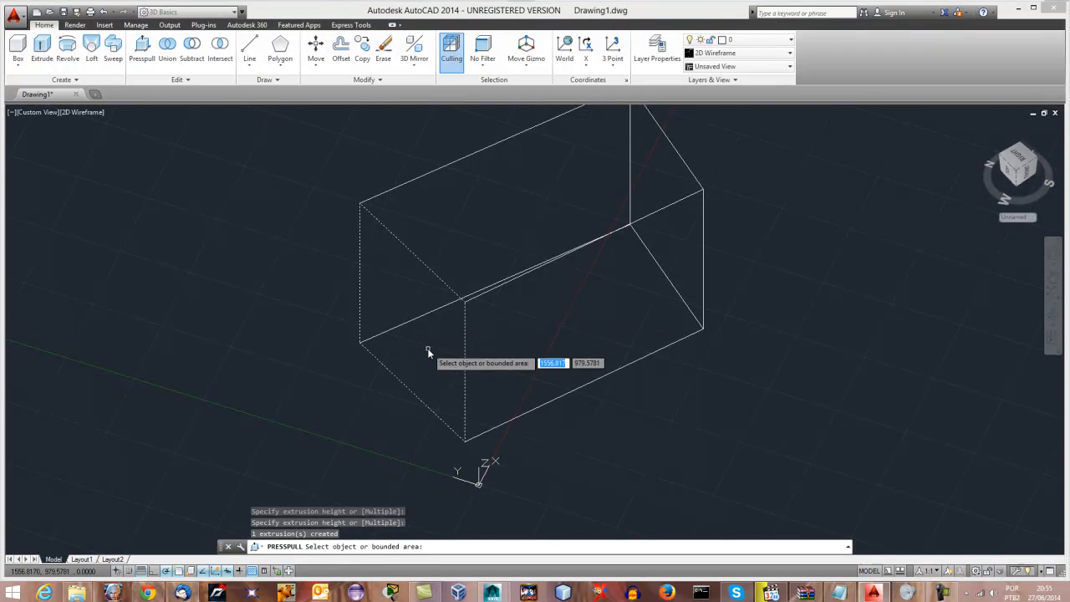
pyautogui.keyDown('shift'); pyautogui.moveTo(459, 267); pyautogui.dragTo(667, 197, button='middle'); pyautogui.keyUp('shift')
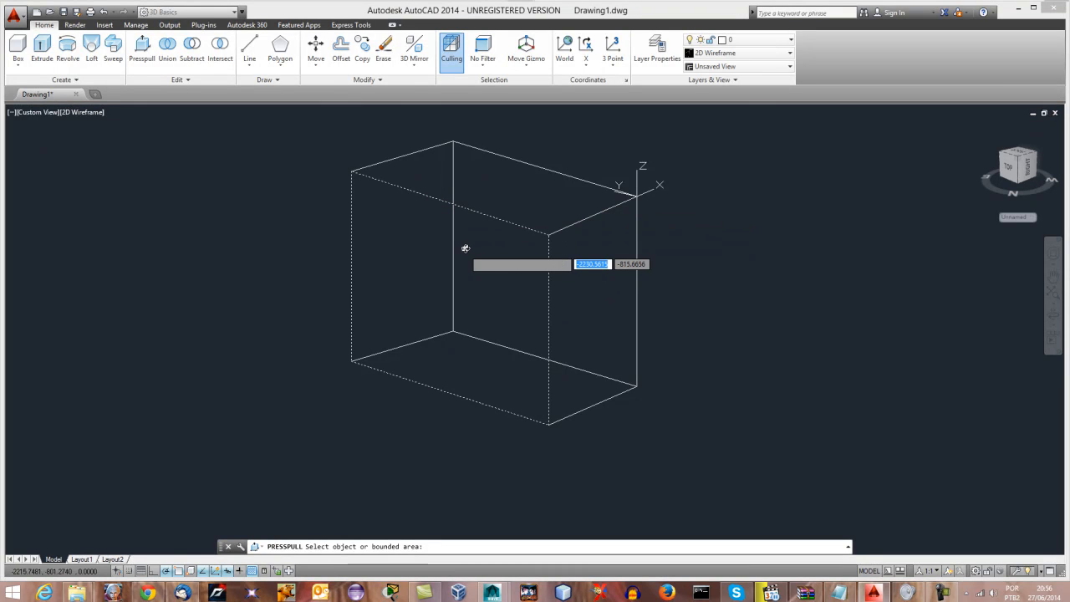
pyautogui.press('Return')
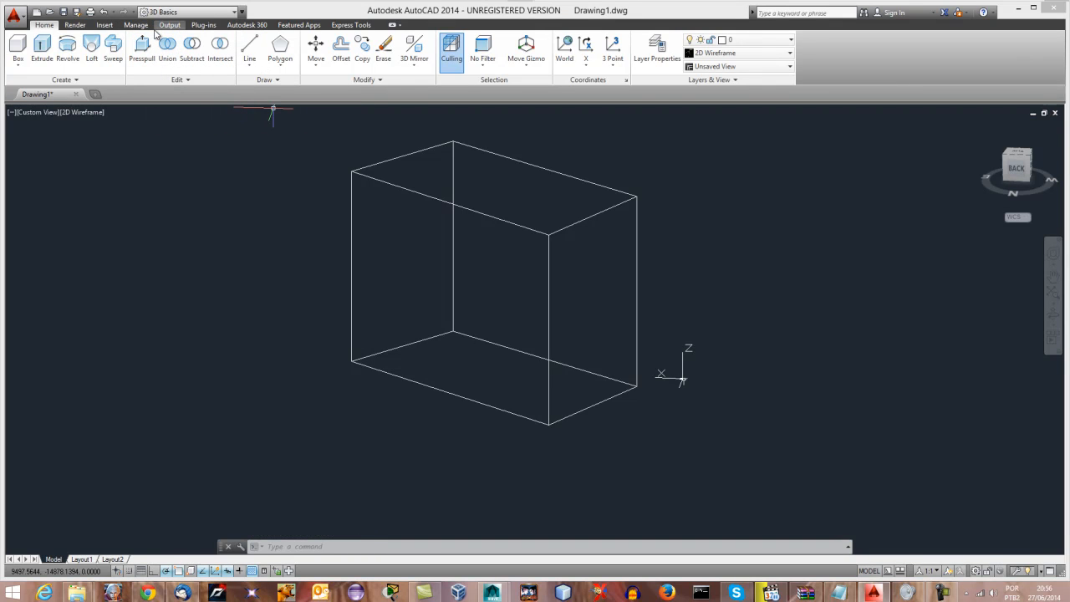
pyautogui.click(75, 25)
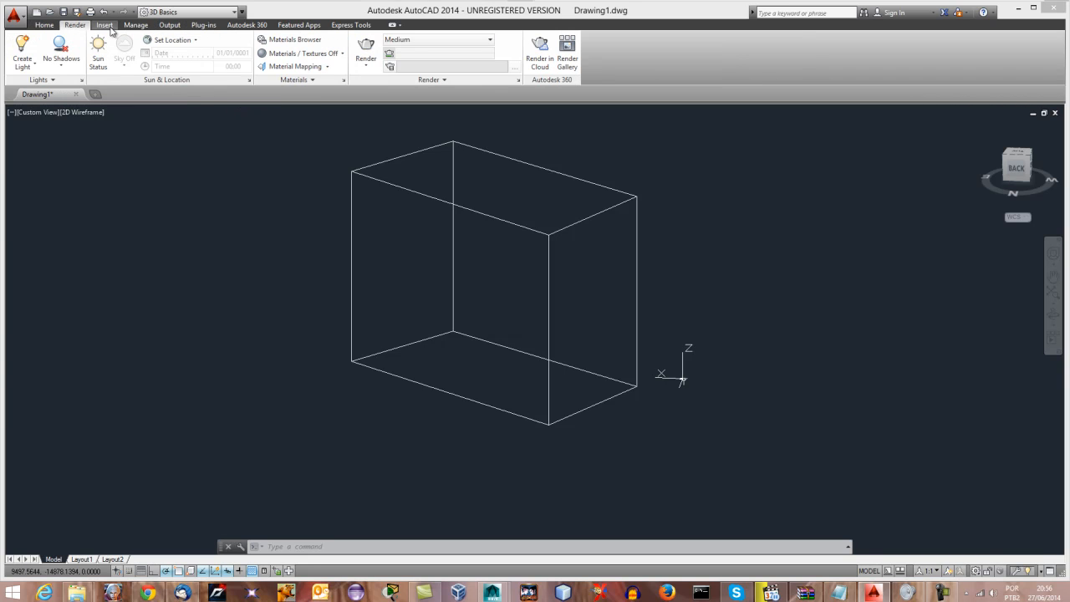
pyautogui.click(104, 26)
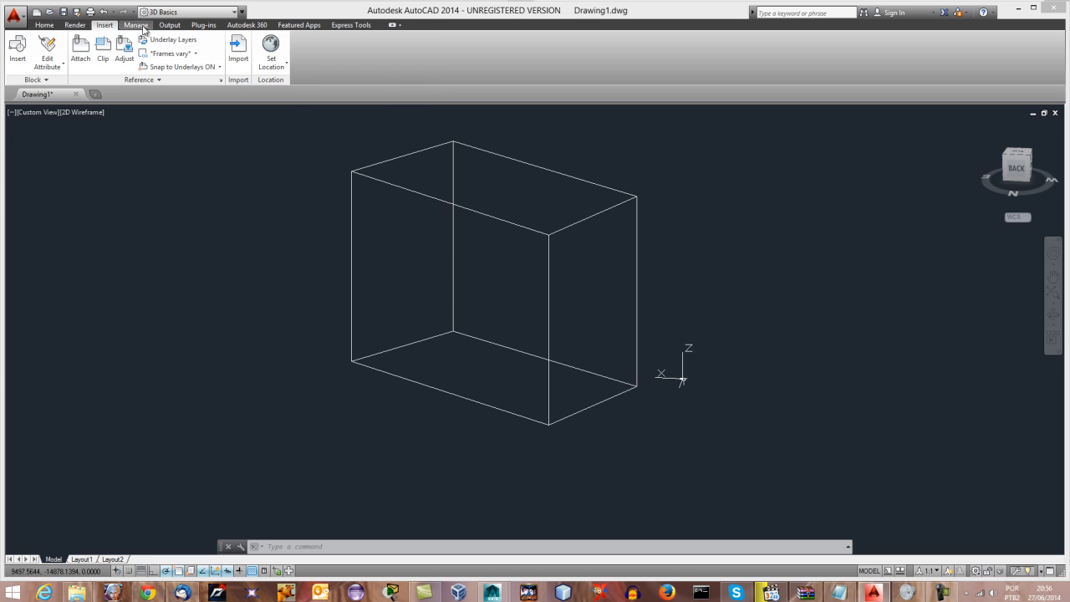
pyautogui.click(136, 25)
pyautogui.click(165, 26)
pyautogui.click(204, 26)
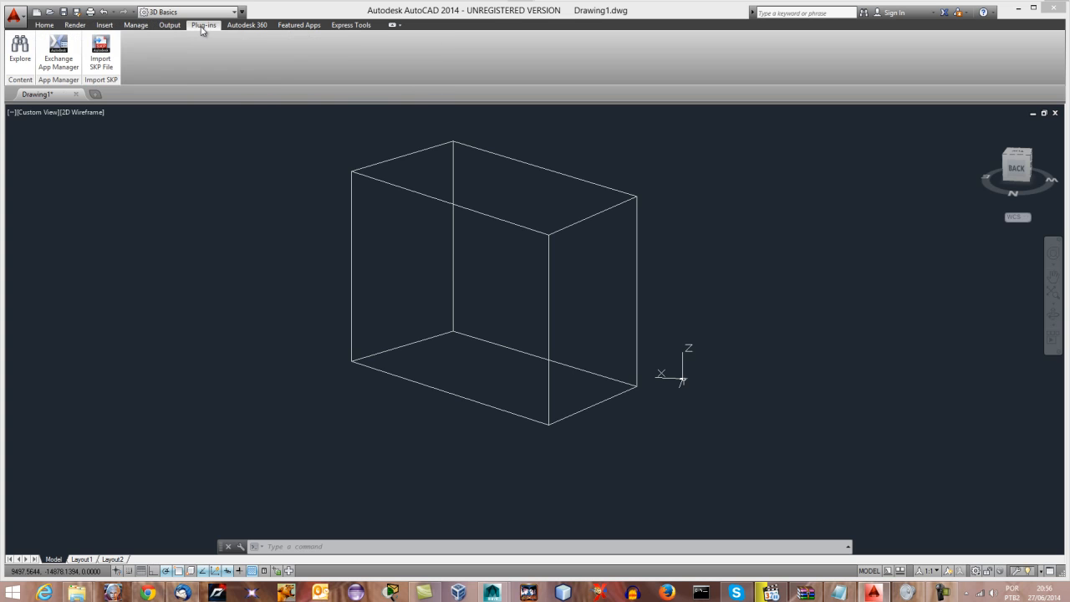
pyautogui.click(250, 26)
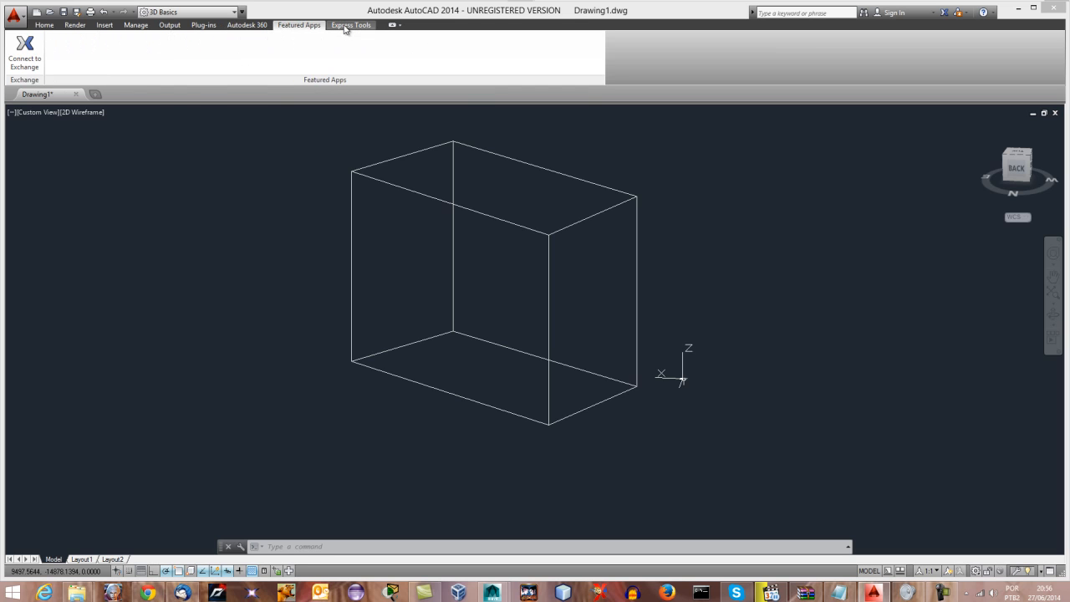
# Set the render material display to Materials On / Textures Off, and finally to Materials / Textures On.
pyautogui.click(73, 26)
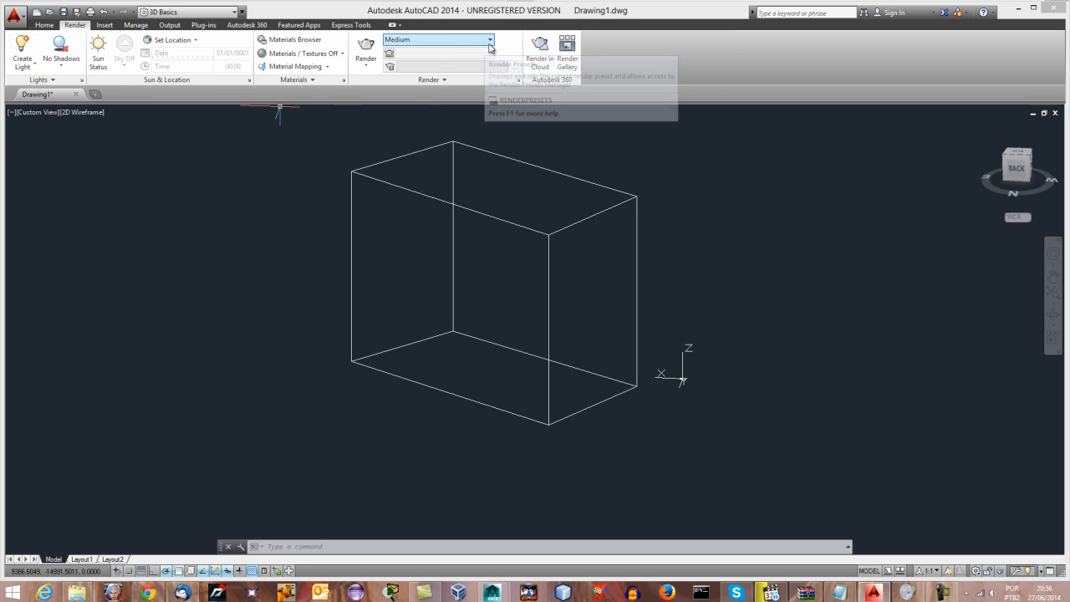
pyautogui.click(366, 63)
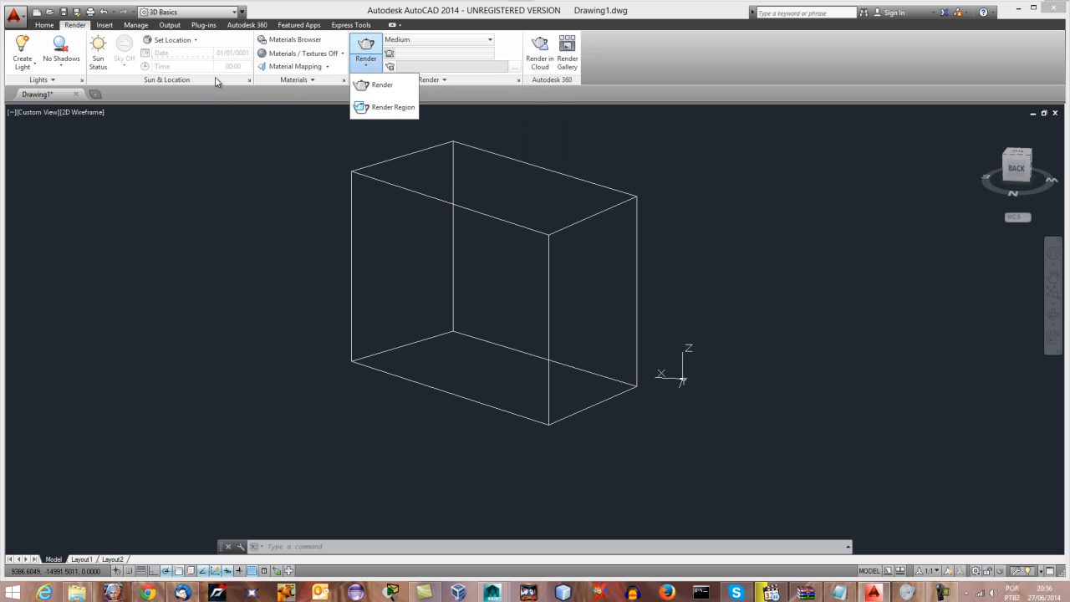
pyautogui.click(62, 67)
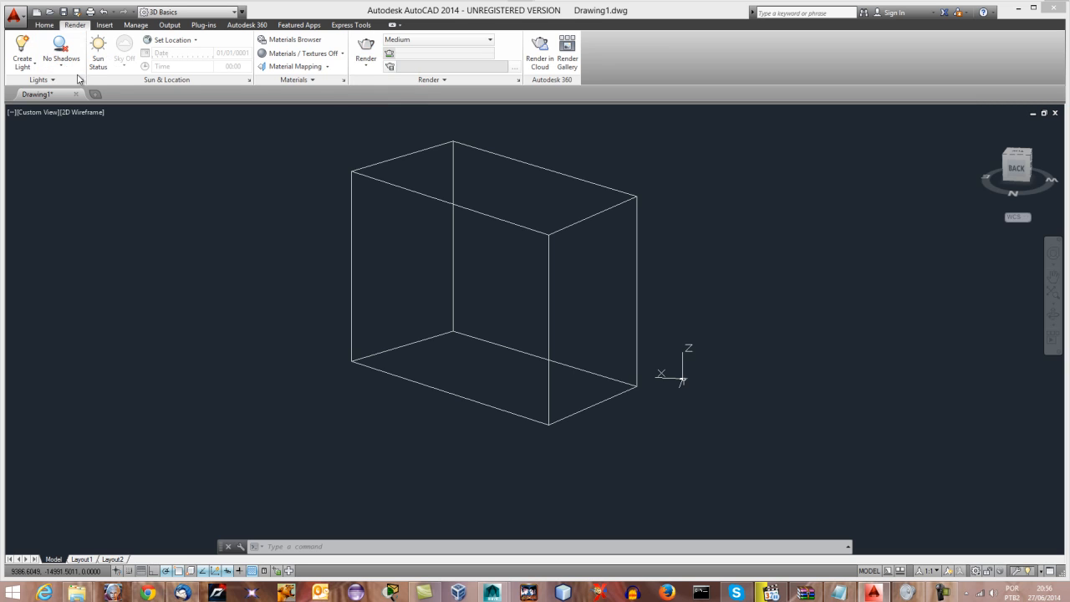
pyautogui.click(52, 67)
pyautogui.click(341, 54)
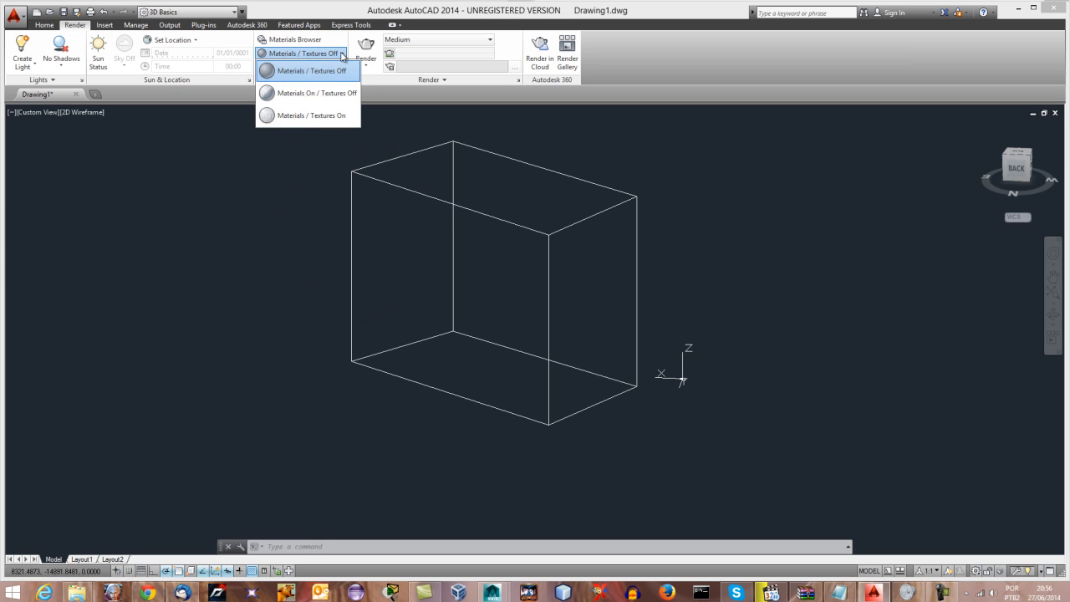
pyautogui.click(322, 96)
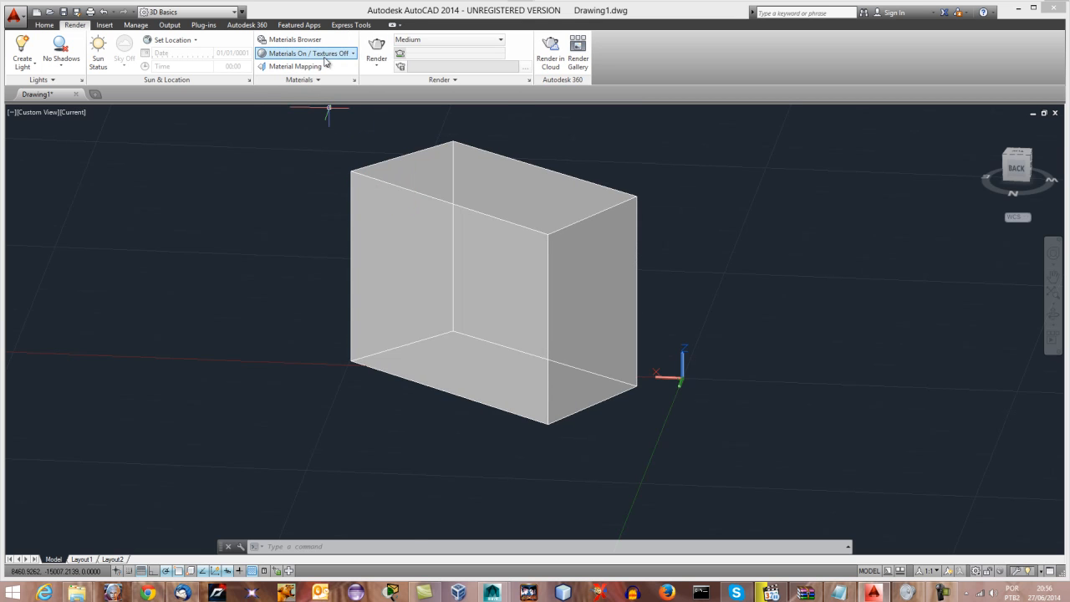
pyautogui.click(349, 55)
pyautogui.click(309, 116)
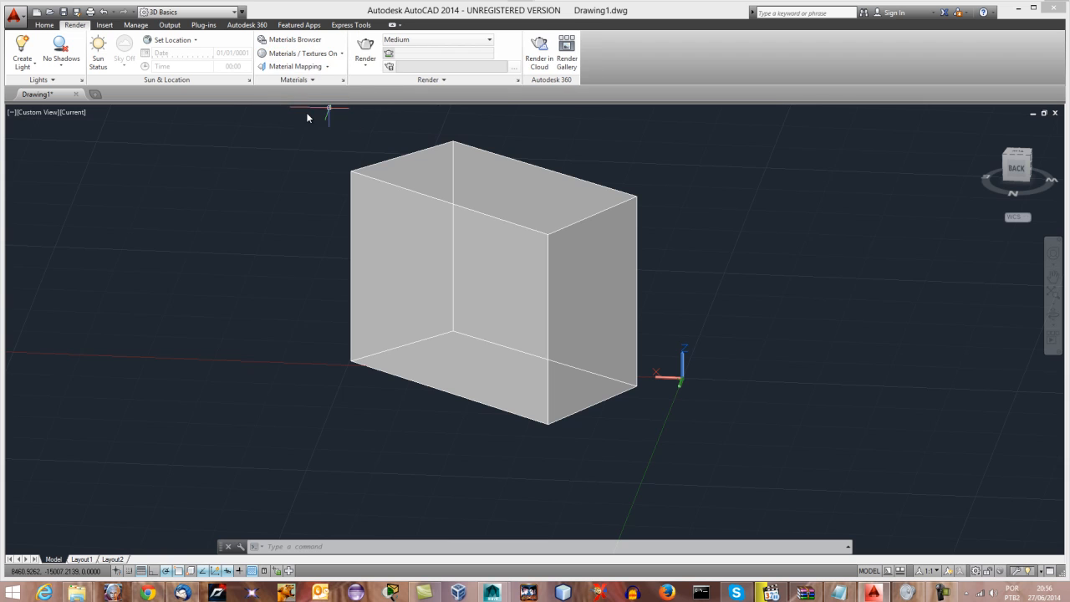
# Try the Materials / Textures Off display on the block, and undo the recent material display changes.
pyautogui.click(391, 199)
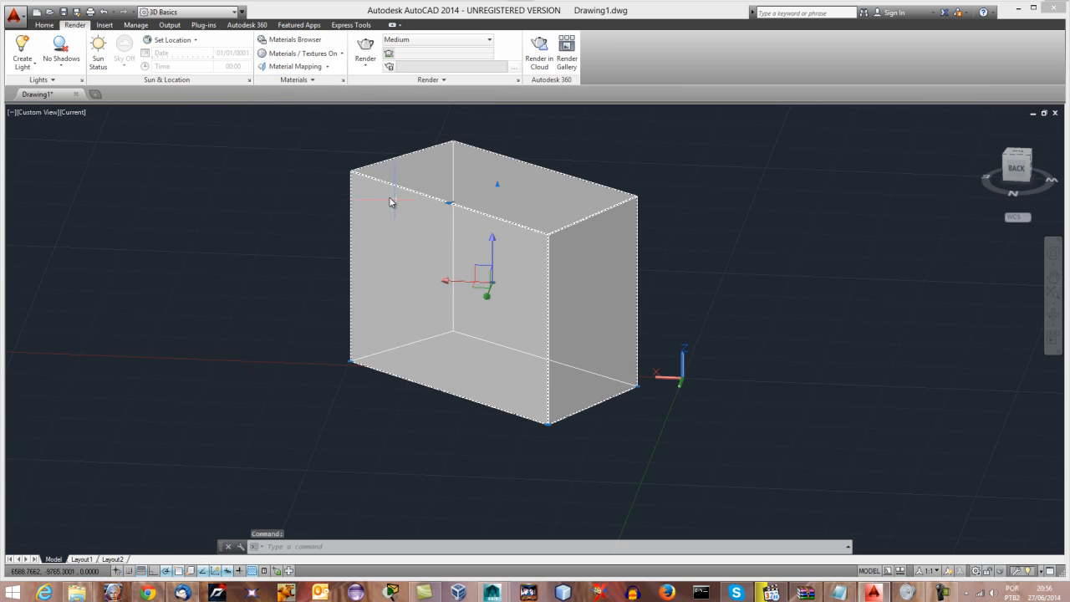
pyautogui.click(301, 53)
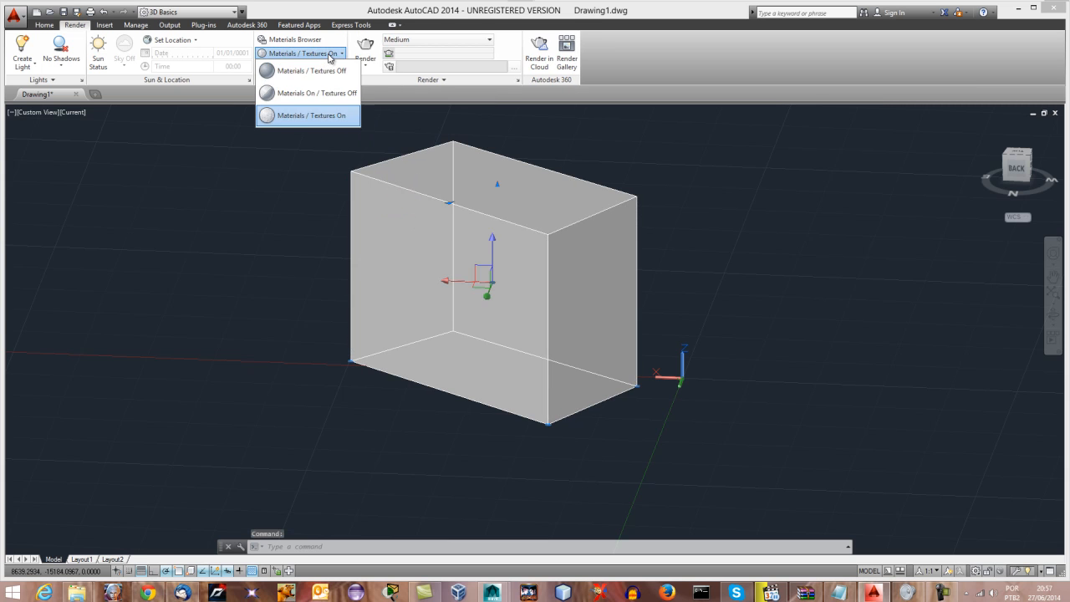
pyautogui.click(297, 72)
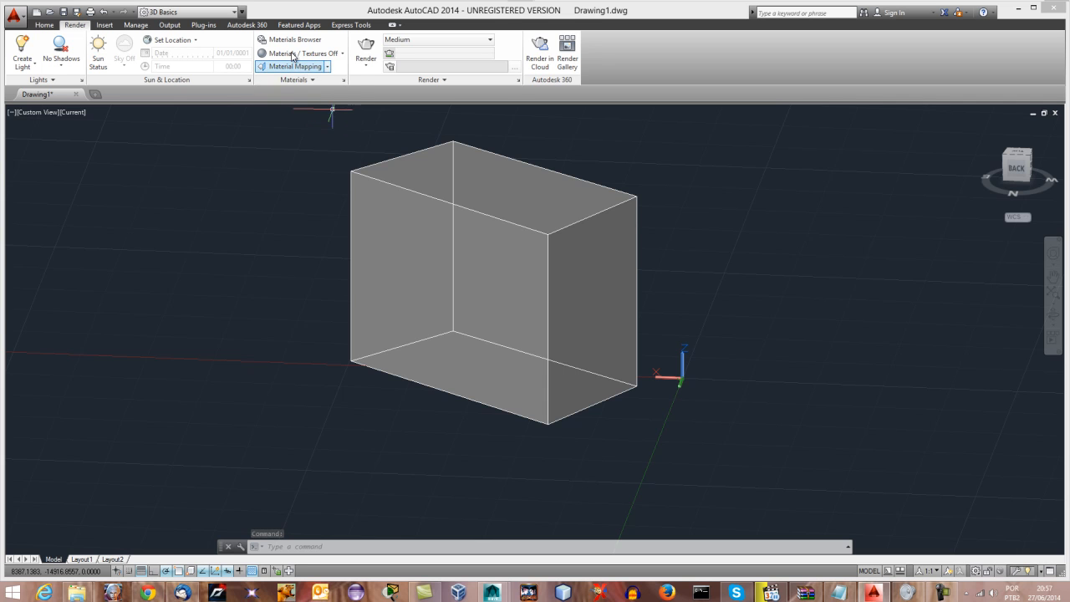
pyautogui.click(293, 55)
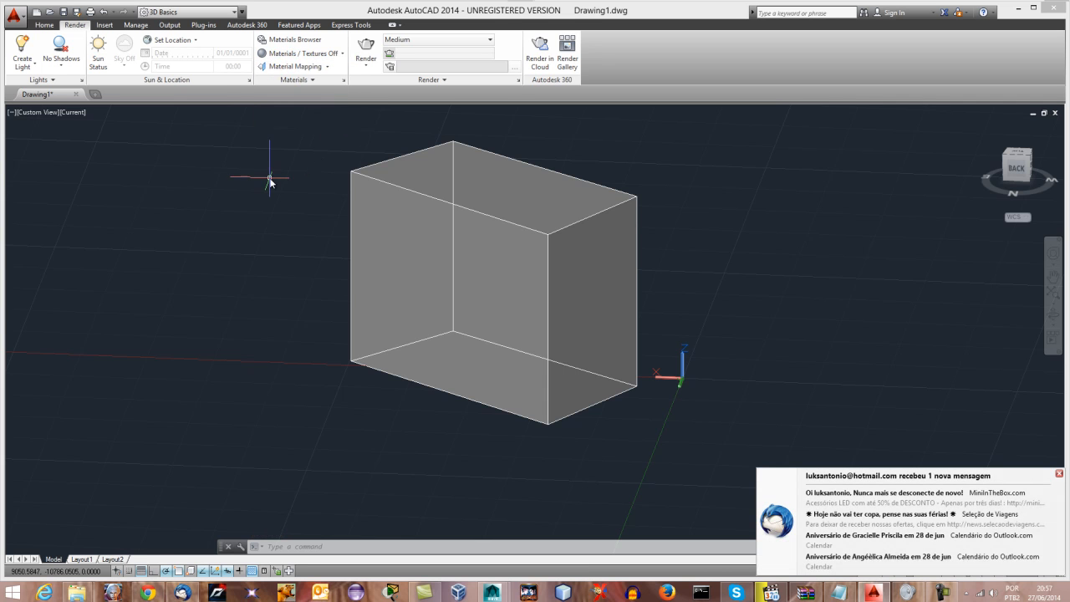
pyautogui.hotkey('ctrl', 'z')
pyautogui.hotkey('ctrl', 'z')
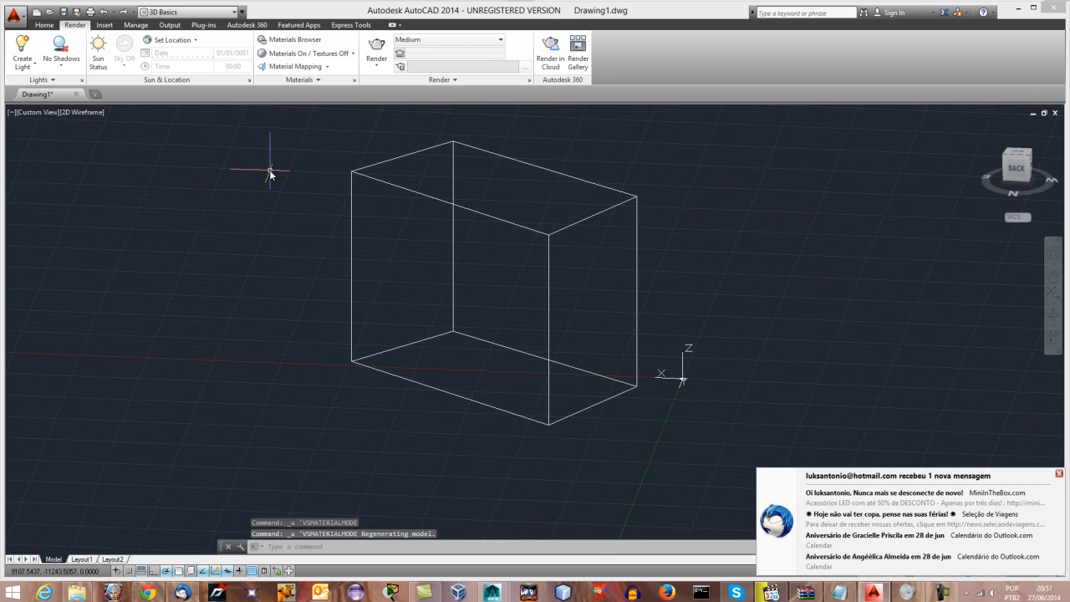
# Select the block with its base outline, and switch to the 3D Modeling workspace.
pyautogui.click(297, 112)
pyautogui.click(667, 435)
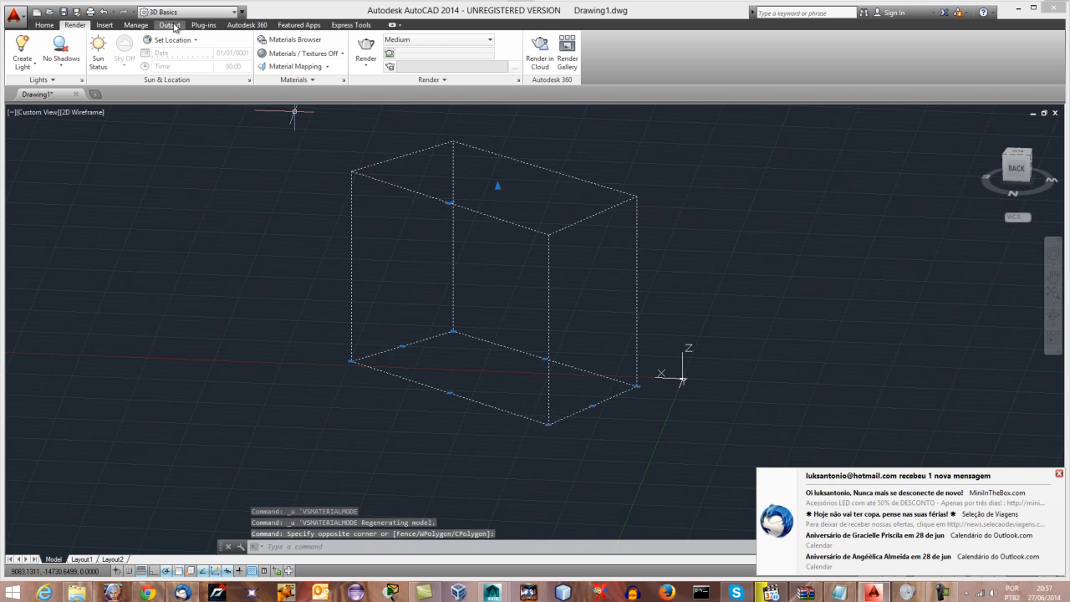
pyautogui.click(45, 24)
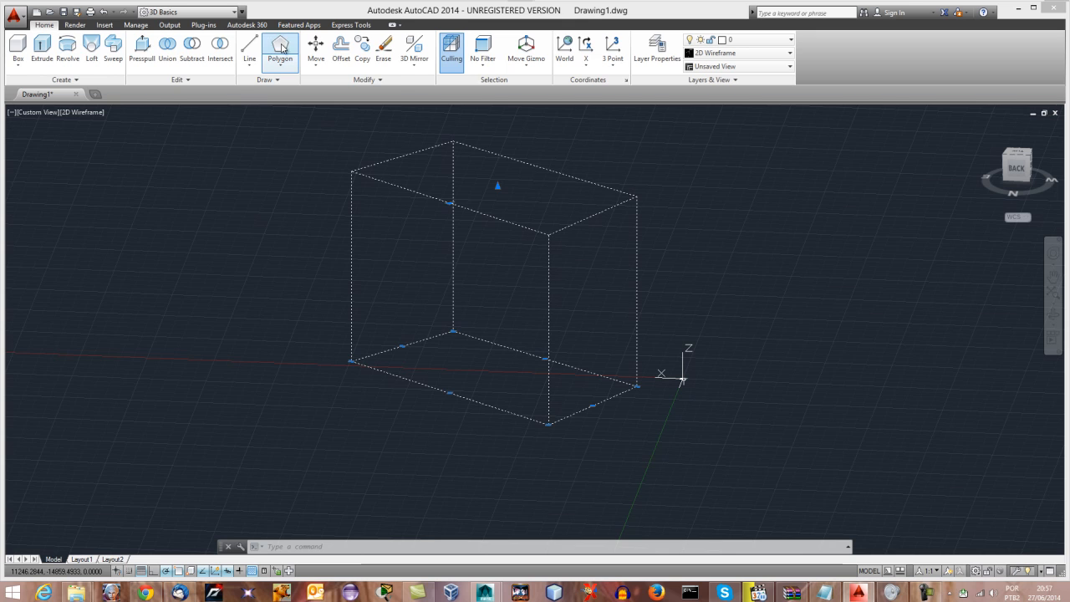
pyautogui.click(221, 11)
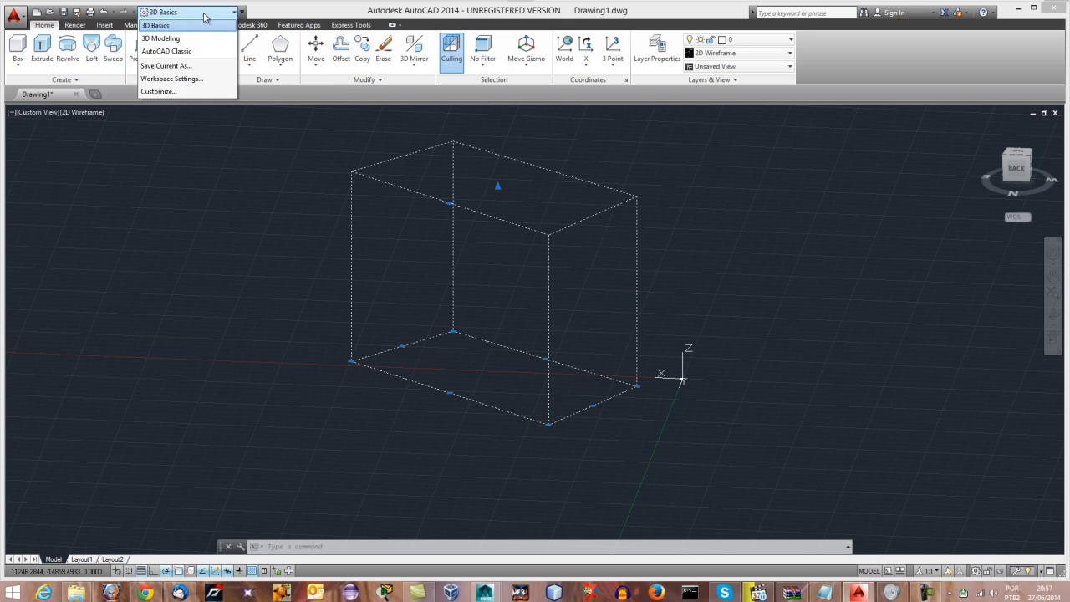
pyautogui.click(172, 50)
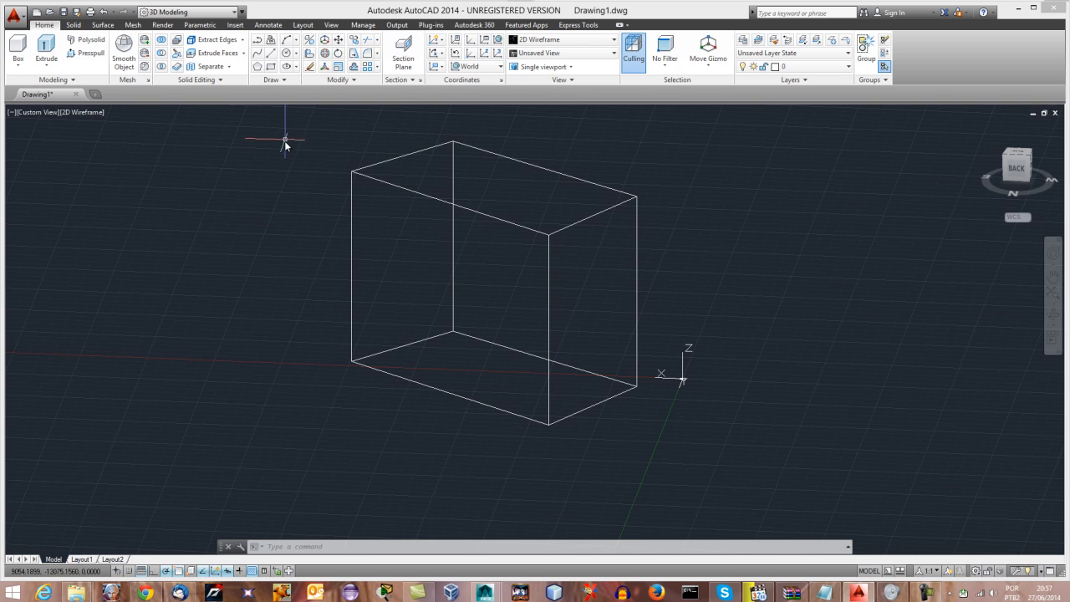
# Create a second solid beside the existing block with the Box command, defining its rectangular base and height freehand.
pyautogui.click(208, 127)
pyautogui.click(726, 481)
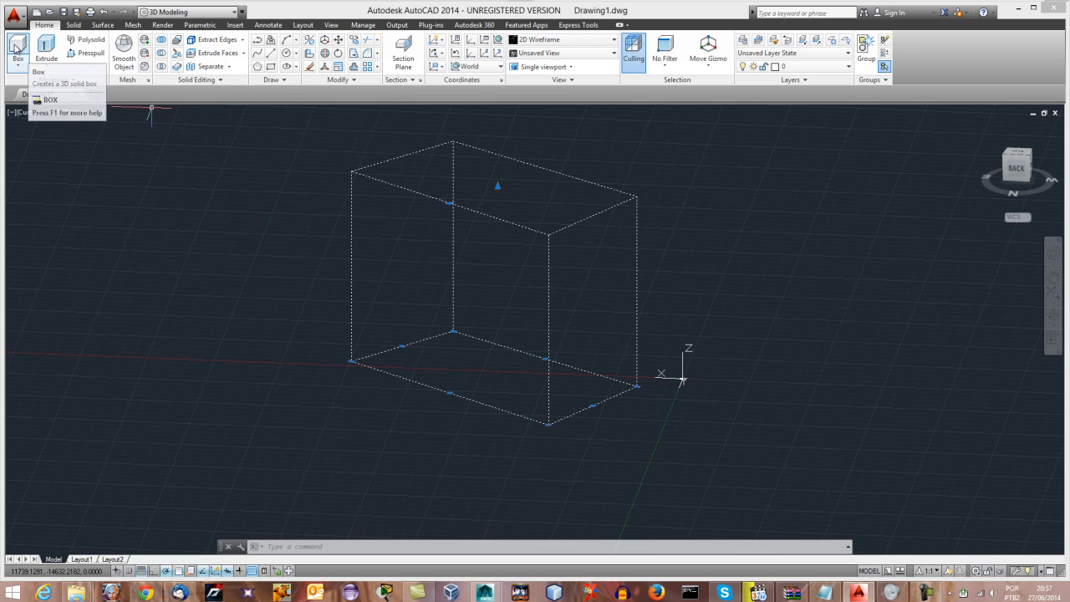
pyautogui.click(17, 50)
pyautogui.click(101, 258)
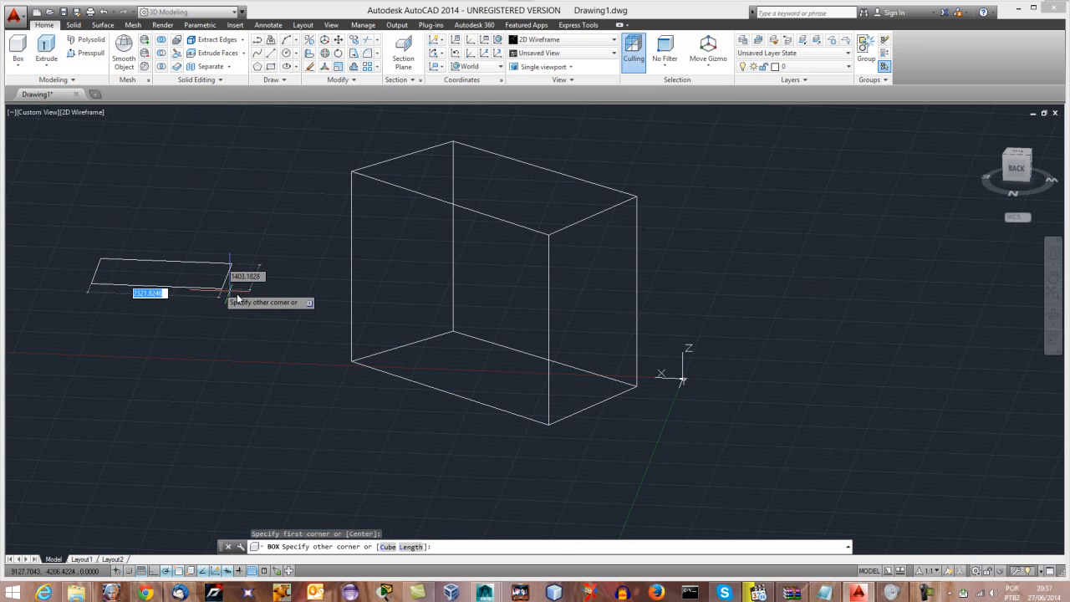
pyautogui.click(226, 362)
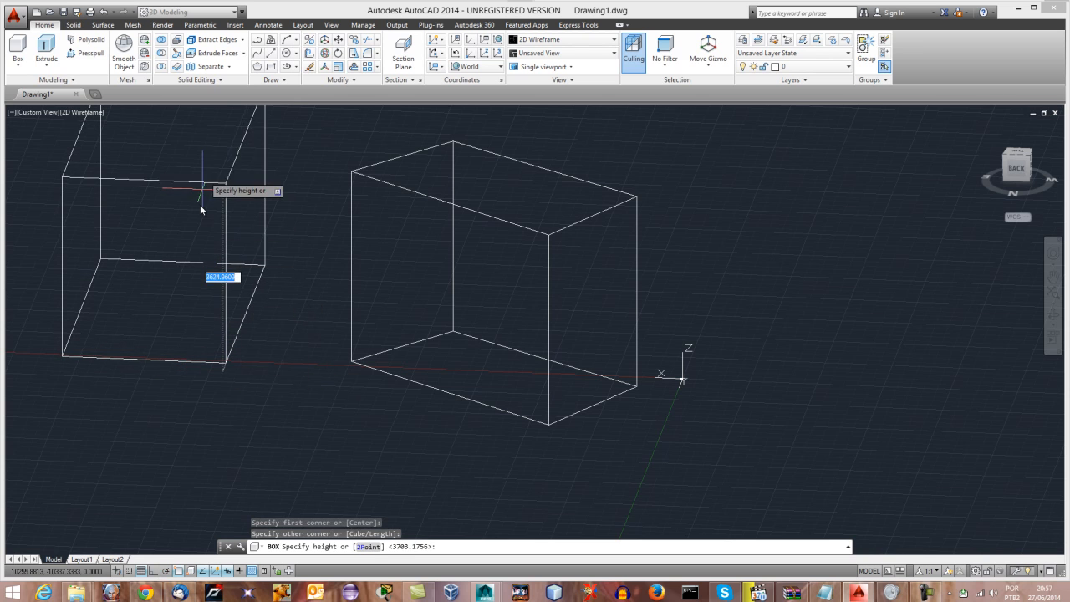
pyautogui.click(198, 230)
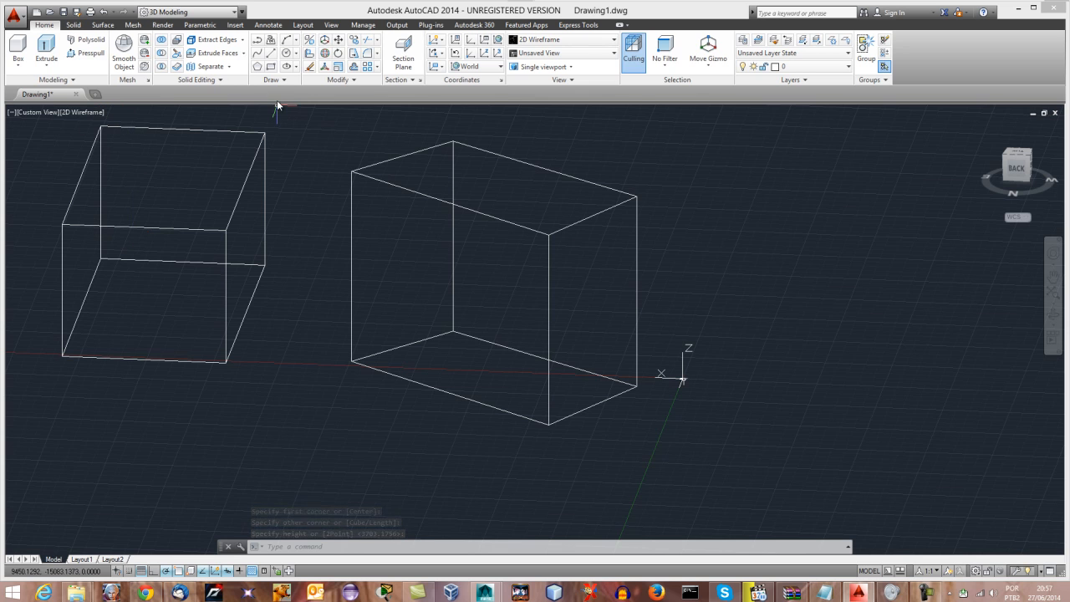
# Delete the original extruded block together with its four outline lines, keeping only the new box.
pyautogui.click(316, 133)
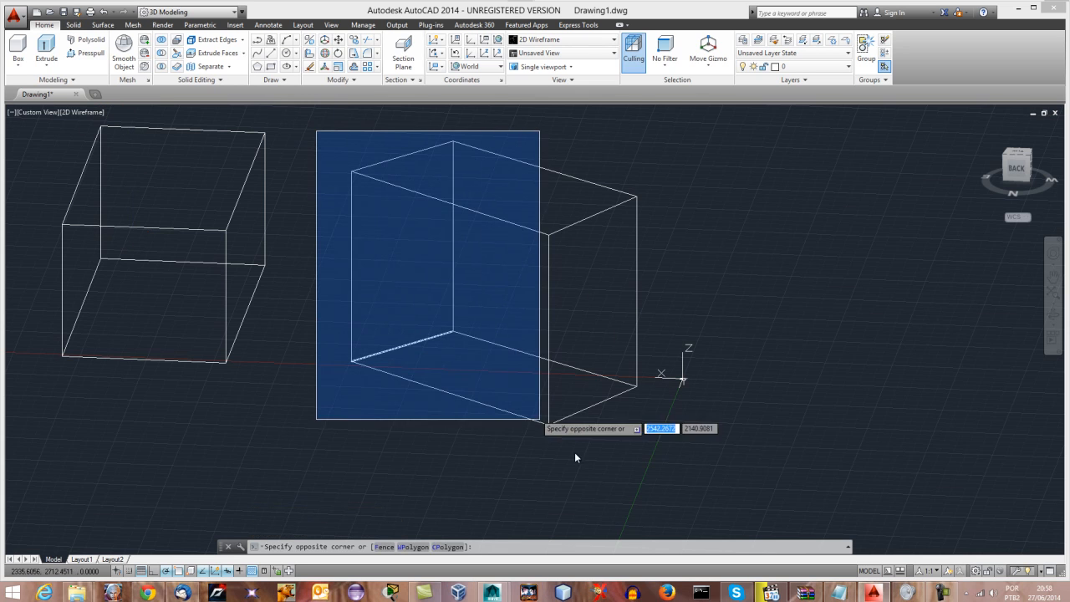
pyautogui.click(674, 442)
pyautogui.press('Delete')
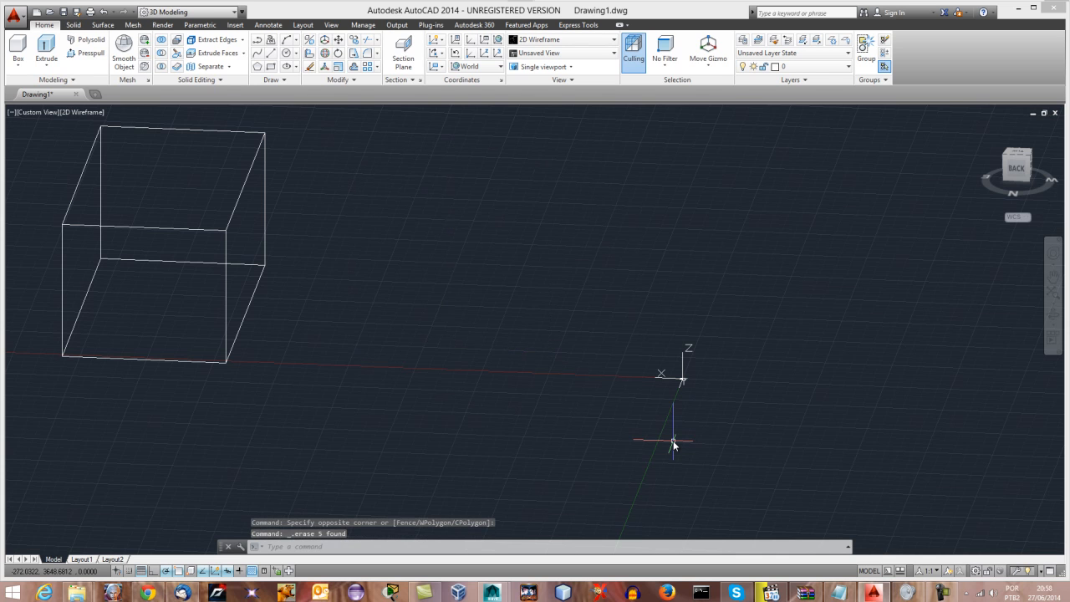
pyautogui.moveTo(68, 144); pyautogui.dragTo(363, 191, button='middle')
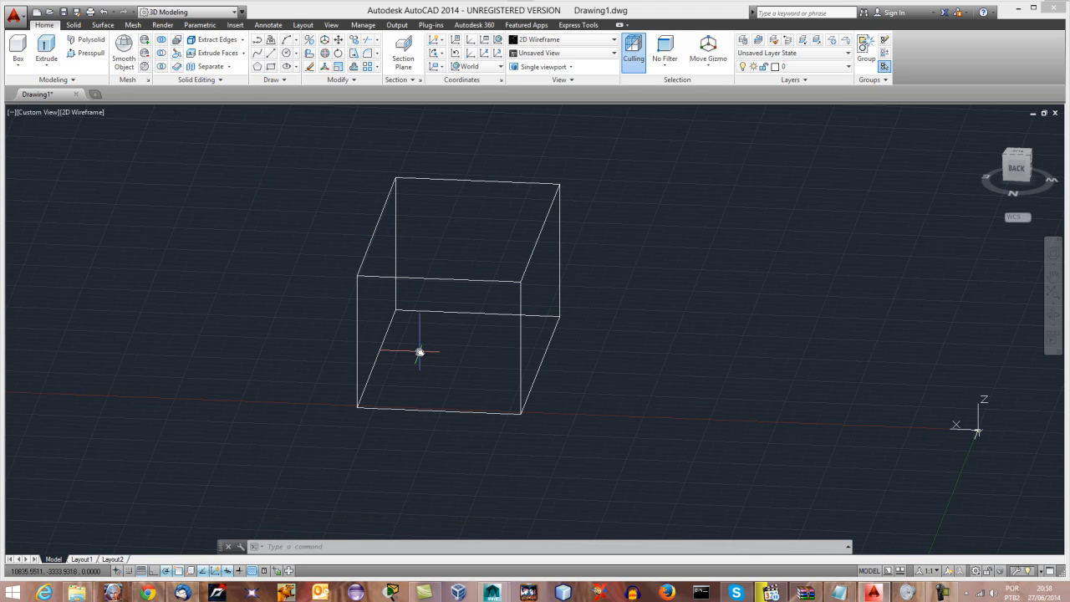
# Examine the Solid, Surface, Mesh, Render, Parametric, Insert, Annotate and Layout tool sets of the 3D Modeling workspace.
pyautogui.click(78, 27)
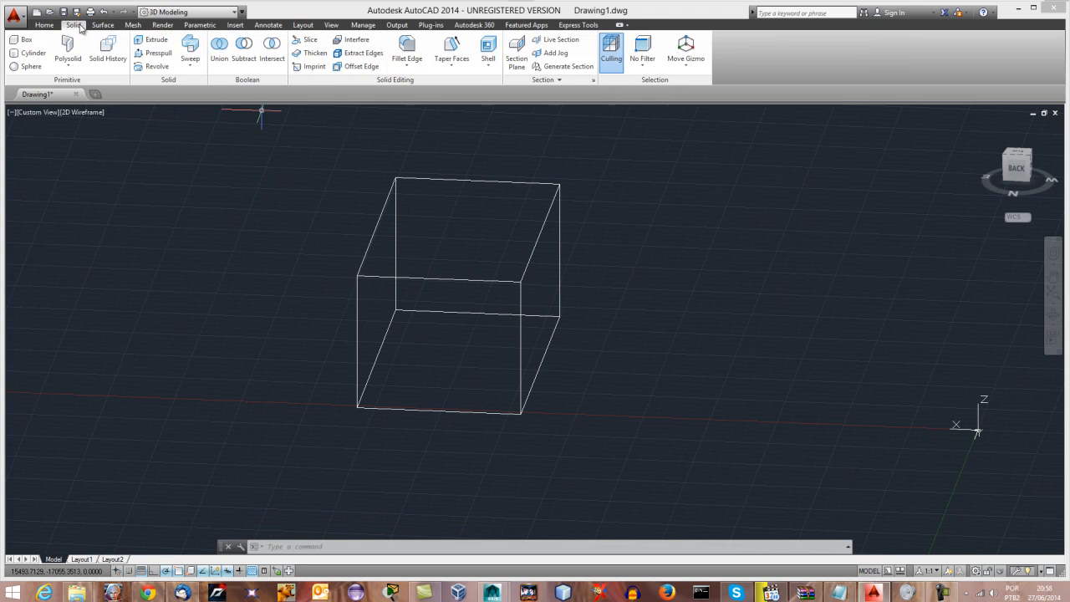
pyautogui.click(100, 26)
pyautogui.click(134, 26)
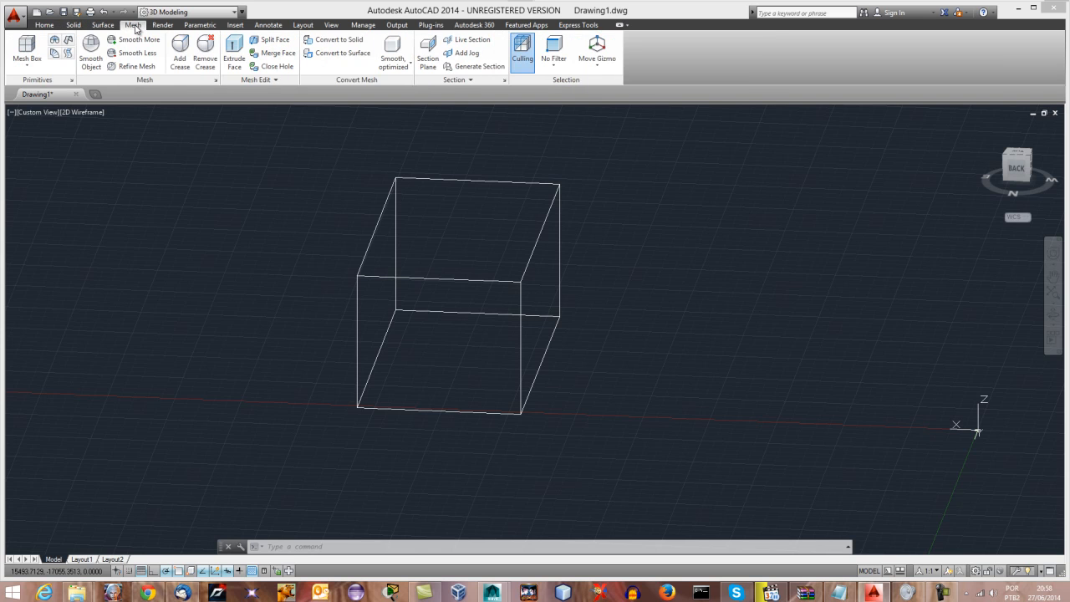
pyautogui.click(164, 26)
pyautogui.click(200, 25)
pyautogui.click(235, 25)
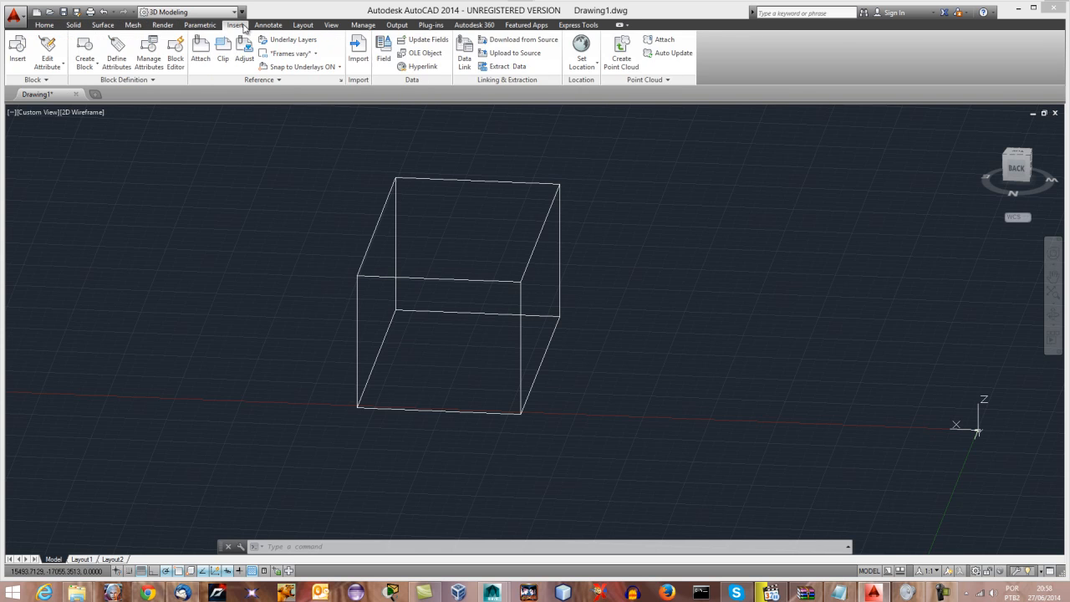
pyautogui.click(264, 26)
pyautogui.click(303, 26)
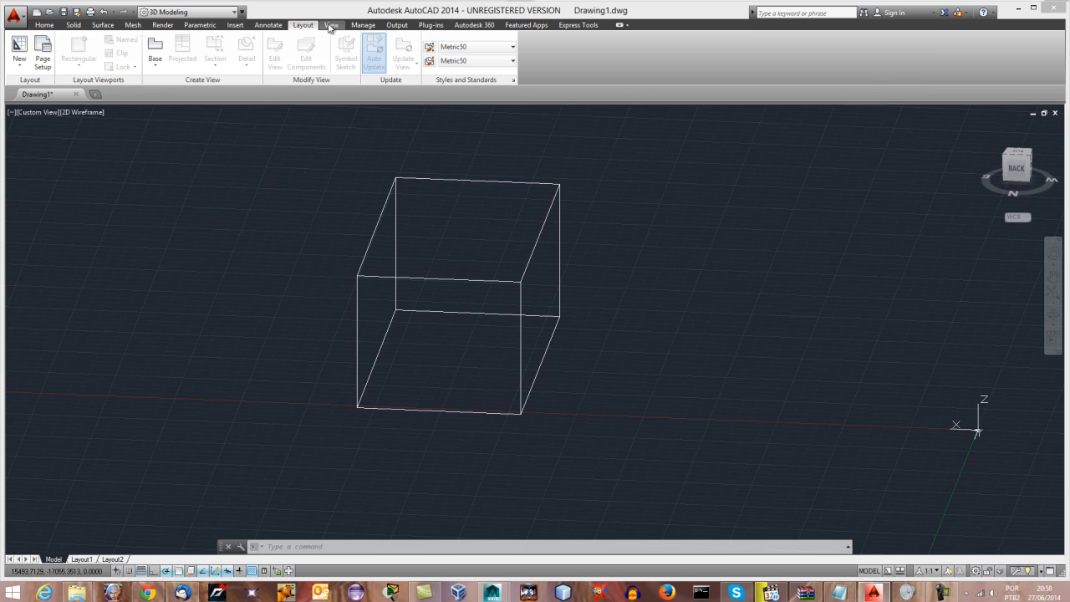
# Apply the Shades of Gray visual style to the box.
pyautogui.click(332, 26)
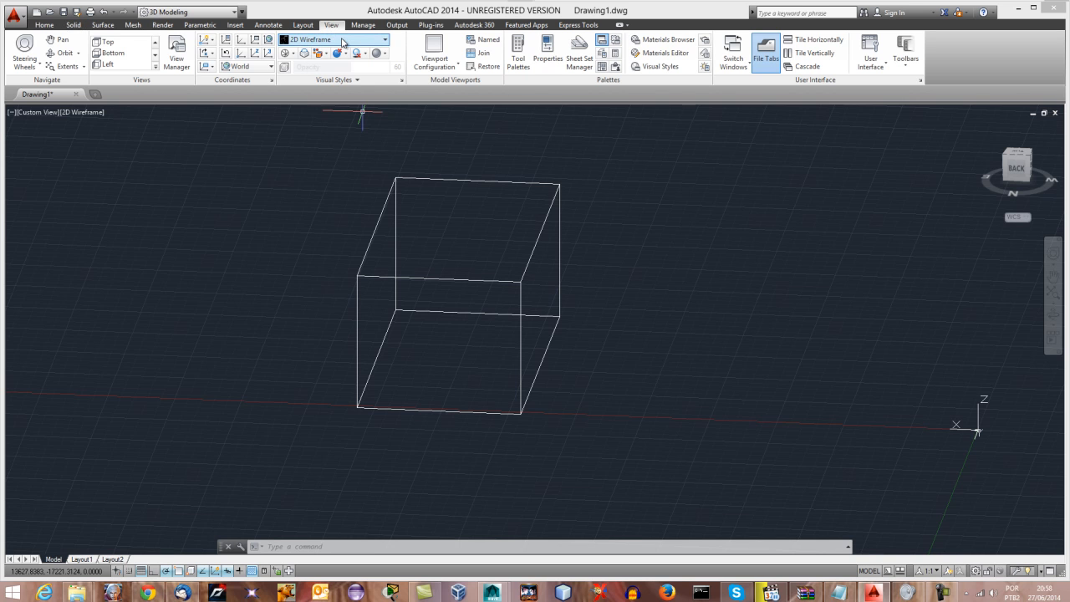
pyautogui.click(342, 41)
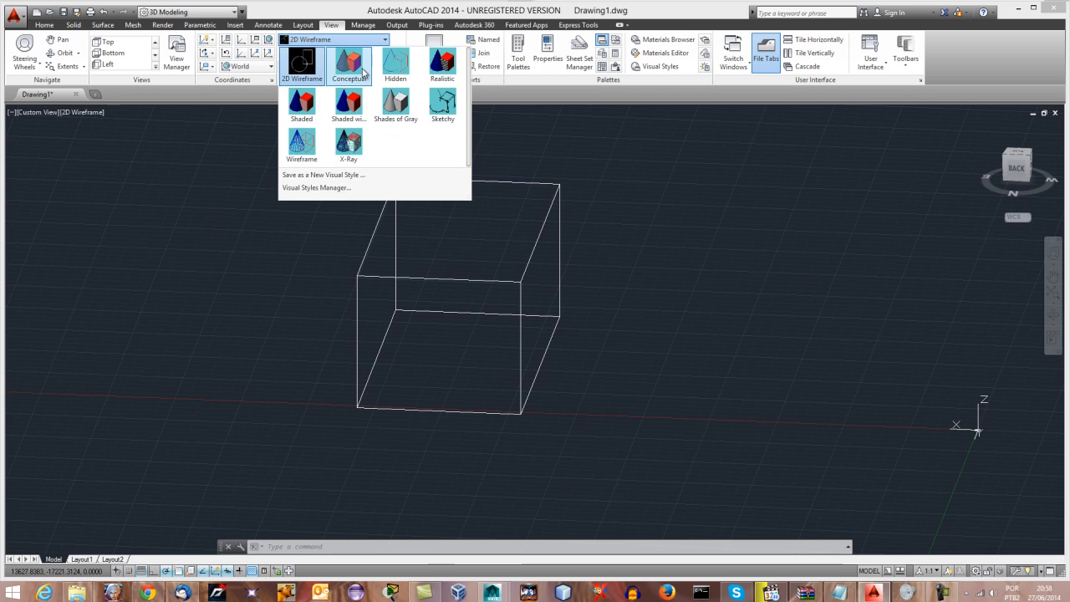
pyautogui.click(397, 117)
pyautogui.click(381, 247)
pyautogui.keyDown('shift'); pyautogui.moveTo(380, 246); pyautogui.dragTo(371, 296, button='middle'); pyautogui.keyUp('shift')
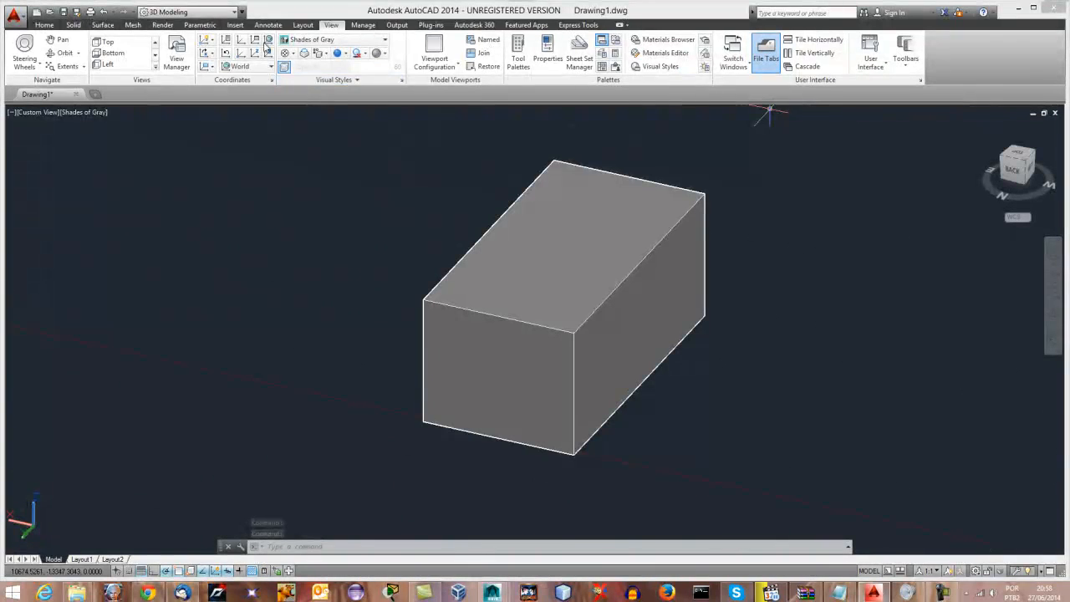
# Switch to the AutoCAD Classic workspace and return to the 3D Modeling workspace.
pyautogui.click(233, 12)
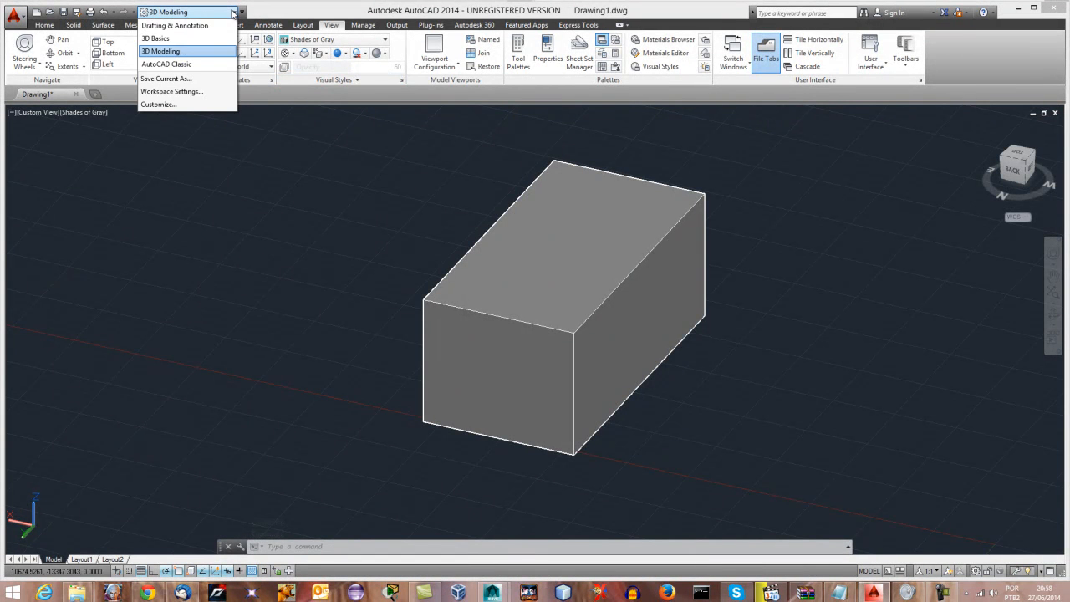
pyautogui.click(193, 67)
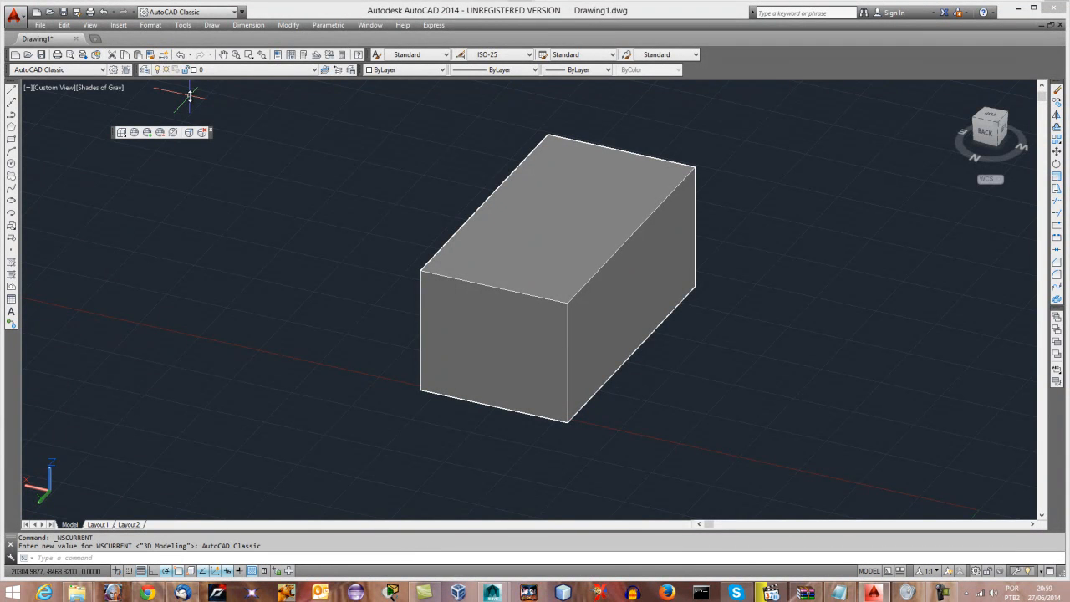
pyautogui.click(201, 12)
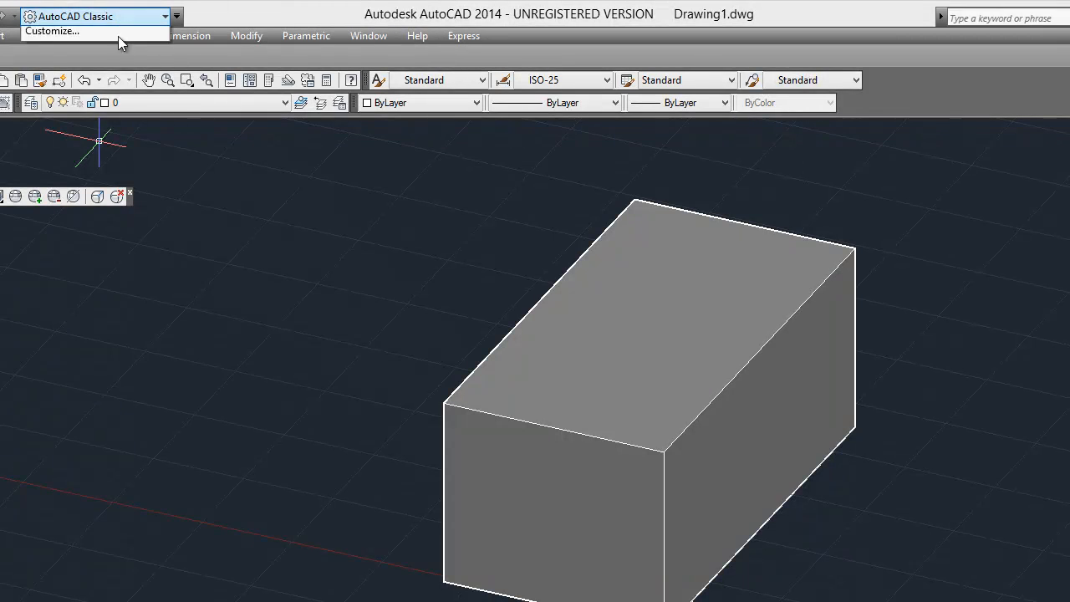
pyautogui.click(78, 77)
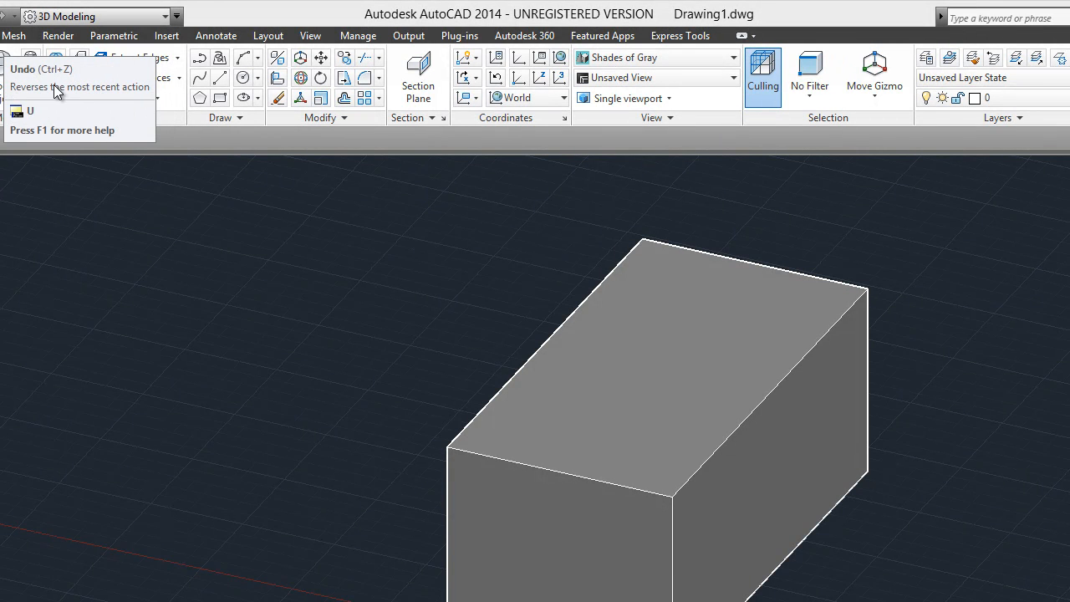
# Switch to the AutoCAD Classic workspace again and move the Tool Palettes window clear of the box.
pyautogui.click(84, 17)
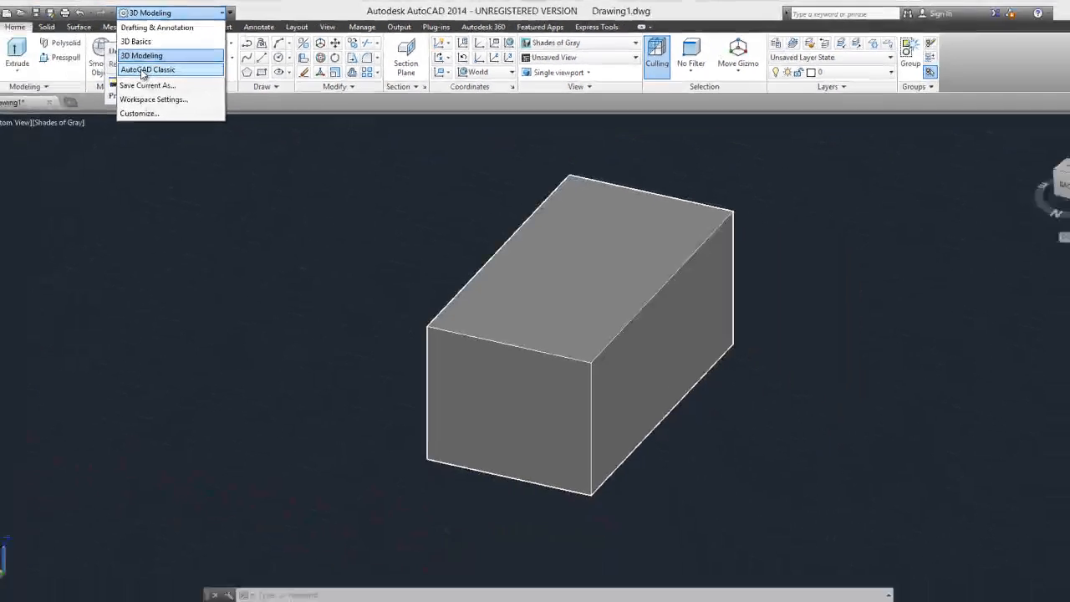
pyautogui.click(67, 93)
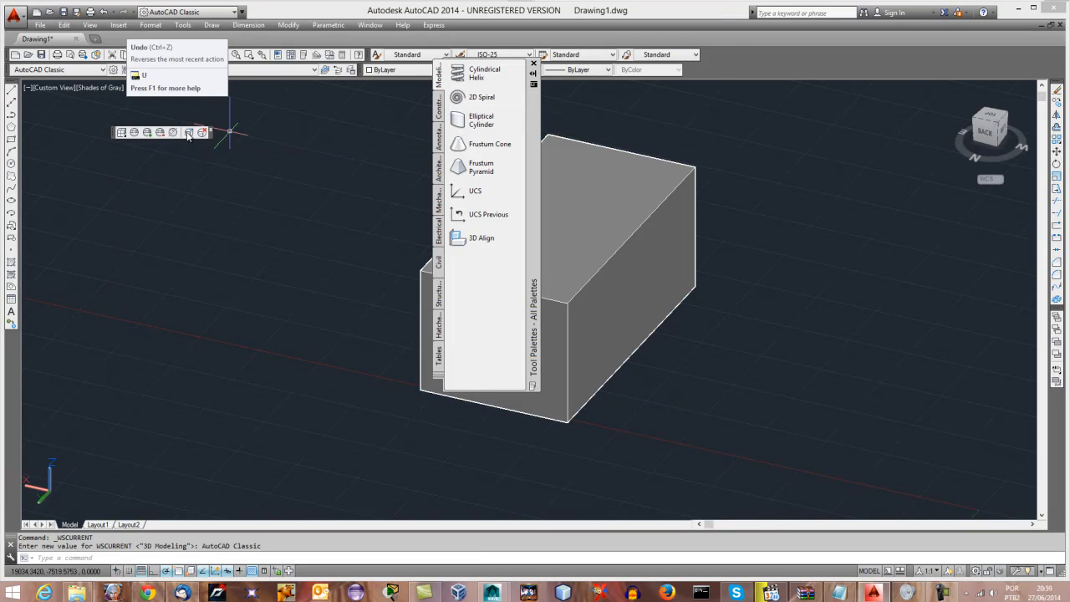
pyautogui.click(48, 117)
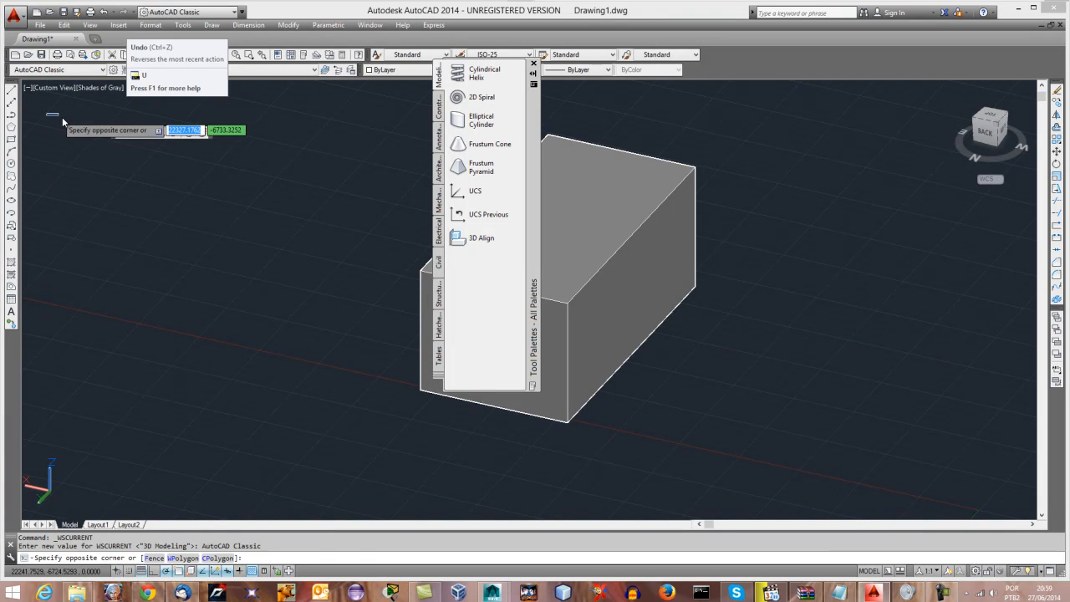
pyautogui.click(49, 120)
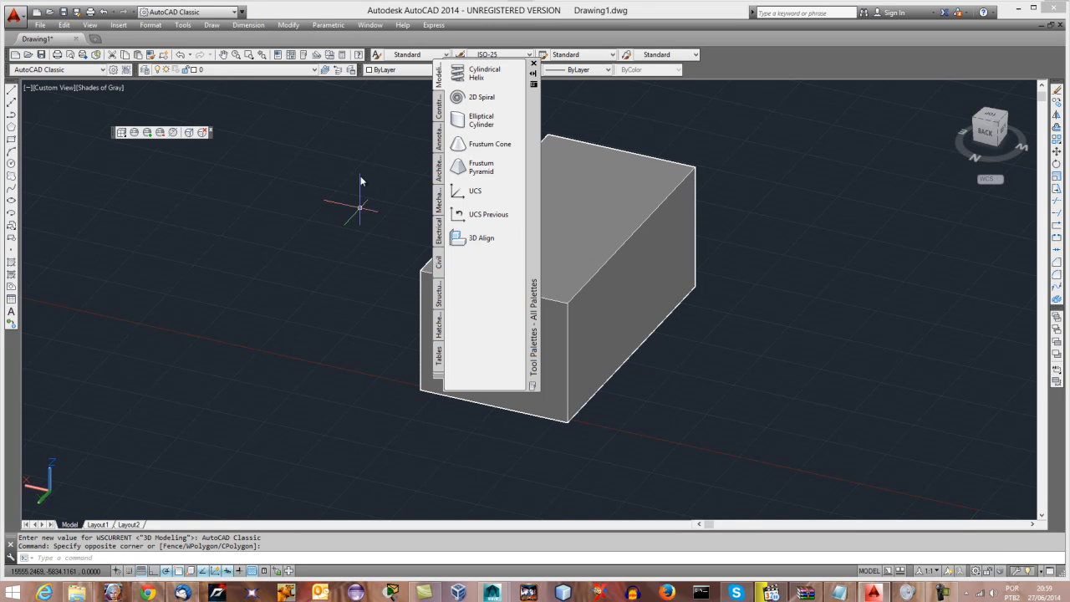
pyautogui.click(209, 206)
pyautogui.click(314, 185)
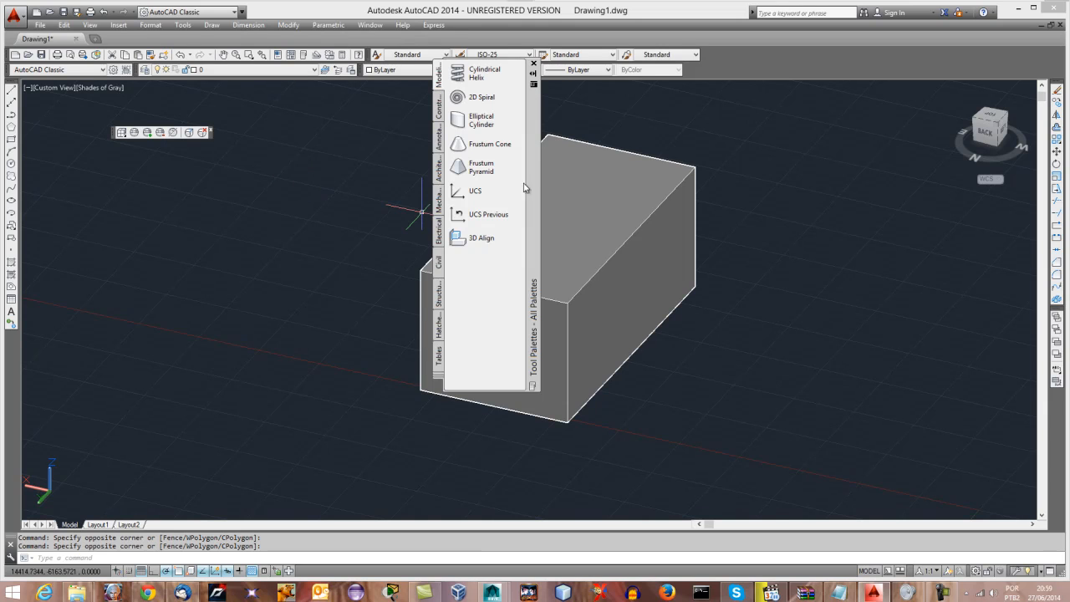
pyautogui.moveTo(529, 181)
pyautogui.mouseDown()
pyautogui.moveTo(339, 228)
pyautogui.moveTo(217, 238)
pyautogui.moveTo(167, 228)
pyautogui.moveTo(140, 207)
pyautogui.mouseUp()
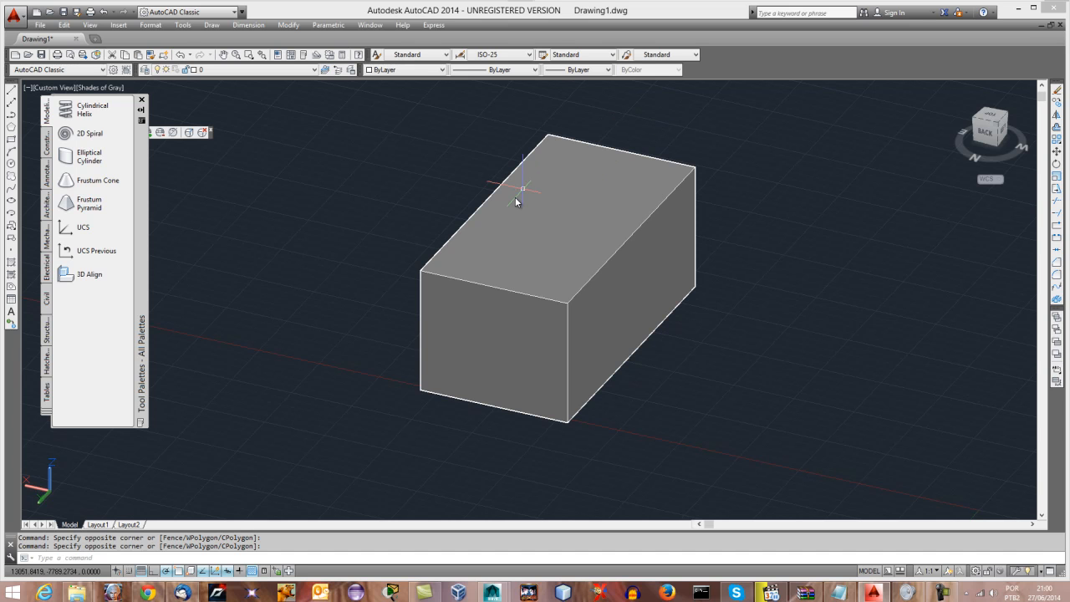
# Switch from AutoCAD Classic back to the 3D Modeling workspace.
pyautogui.click(234, 11)
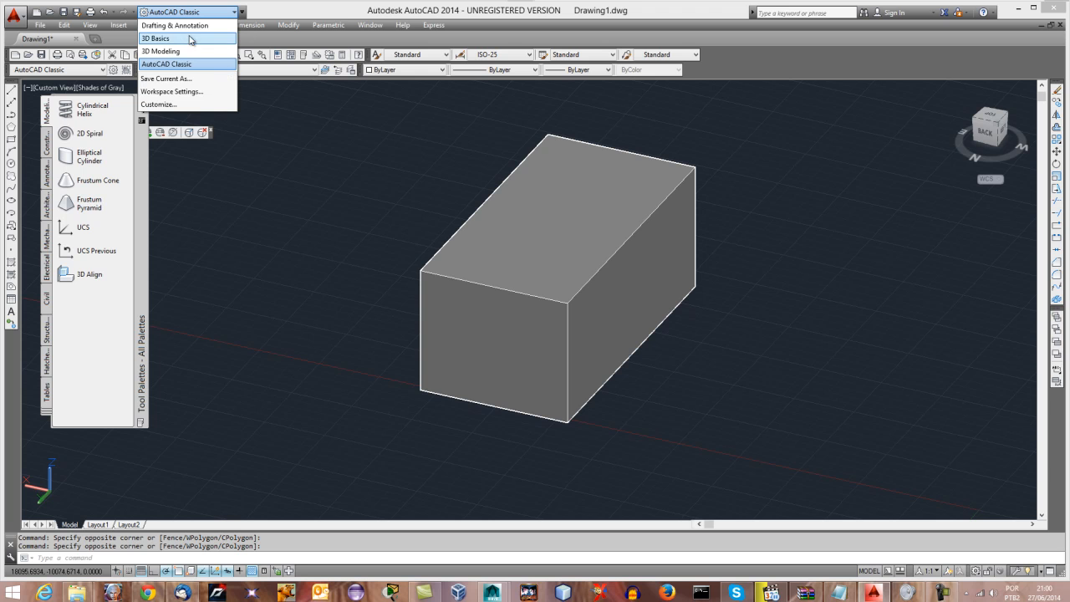
pyautogui.click(182, 51)
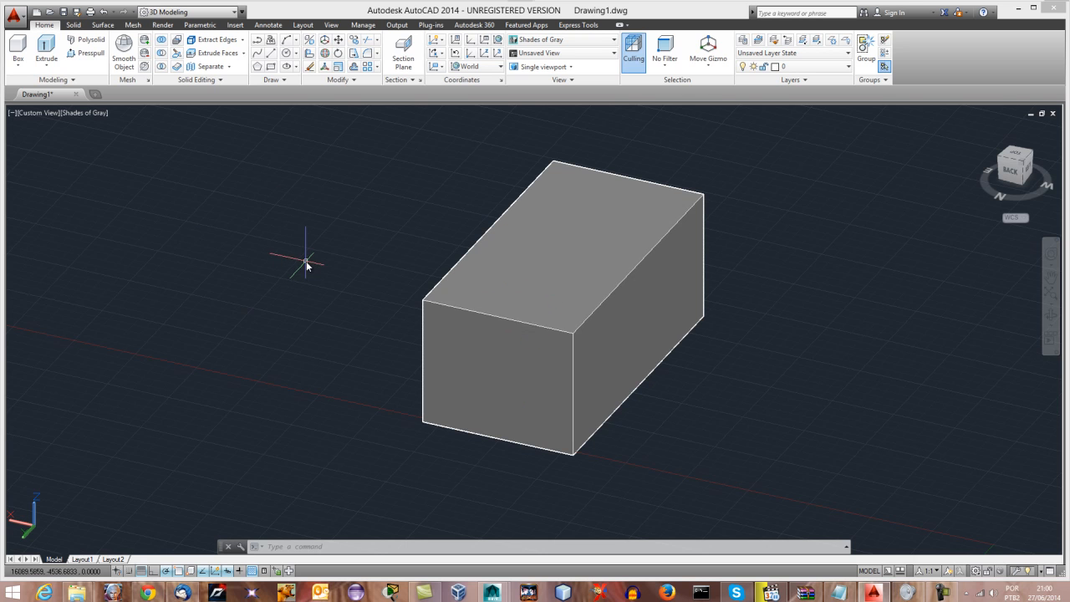
# Switch to the Drafting & Annotation workspace and show an empty area of the drawing in top view.
pyautogui.click(159, 14)
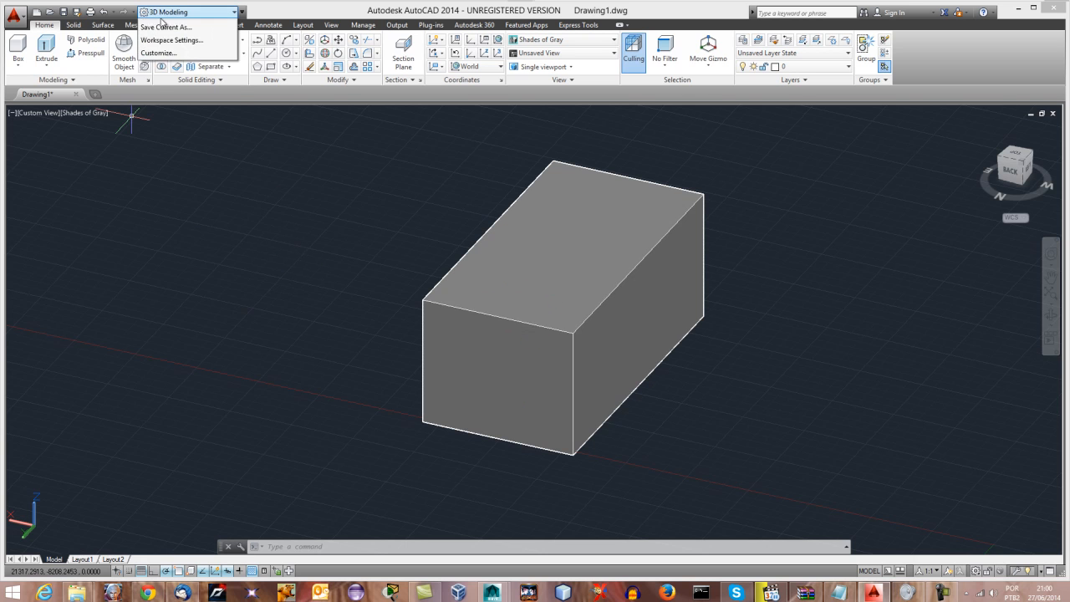
pyautogui.click(165, 26)
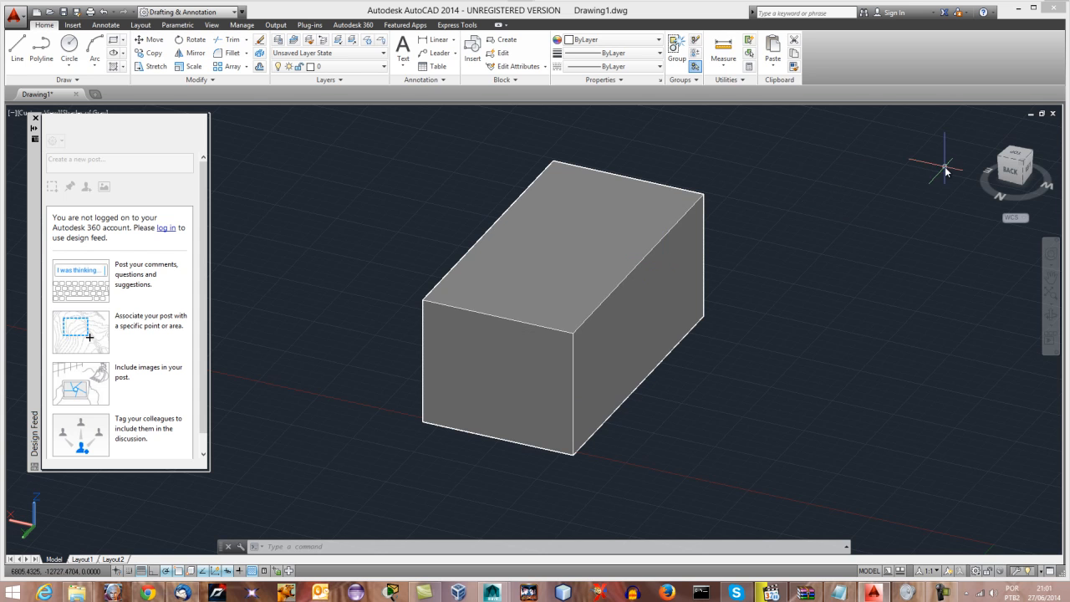
pyautogui.moveTo(1024, 172); pyautogui.dragTo(885, 178)
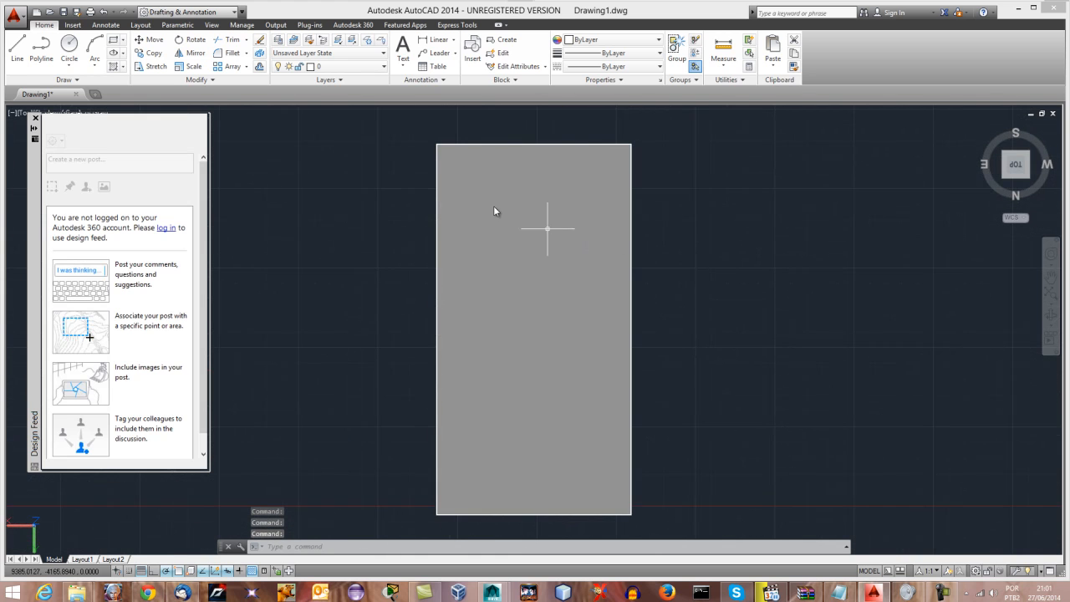
pyautogui.moveTo(402, 215); pyautogui.dragTo(311, 325, button='middle')
pyautogui.moveTo(459, 220); pyautogui.dragTo(368, 348, button='middle')
pyautogui.moveTo(393, 310); pyautogui.dragTo(380, 274, button='middle')
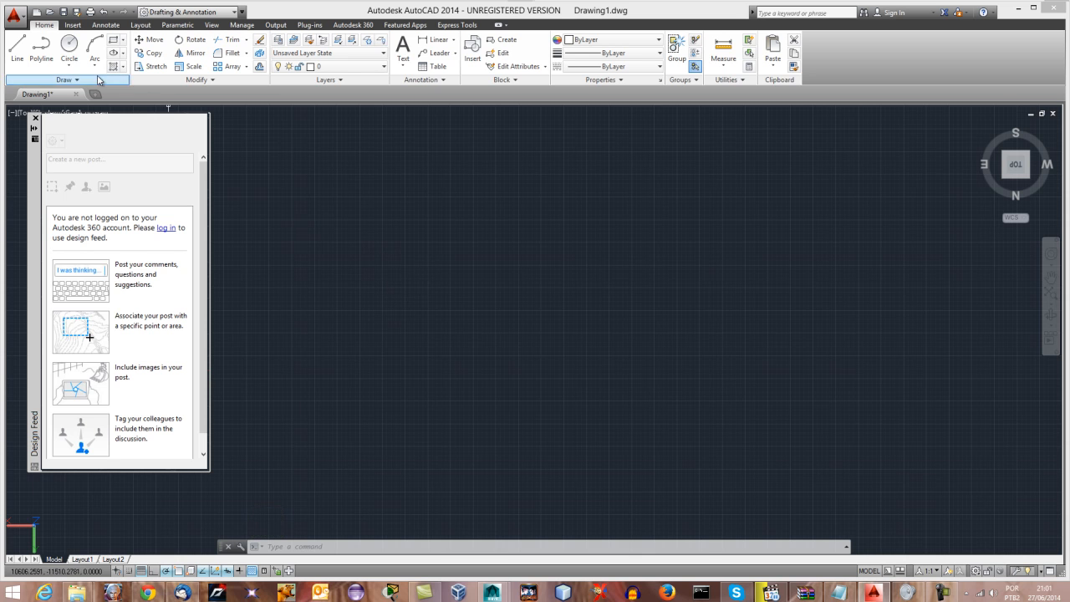
# Draw a circle with a radius of about 1237 units in the empty area beside the Design Feed palette.
pyautogui.click(70, 66)
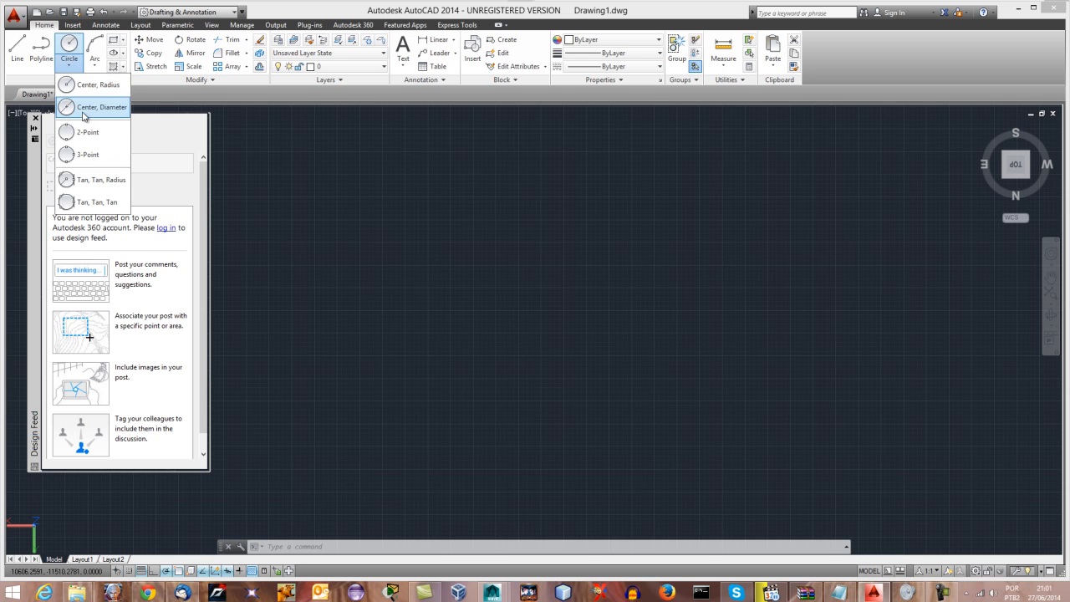
pyautogui.click(70, 43)
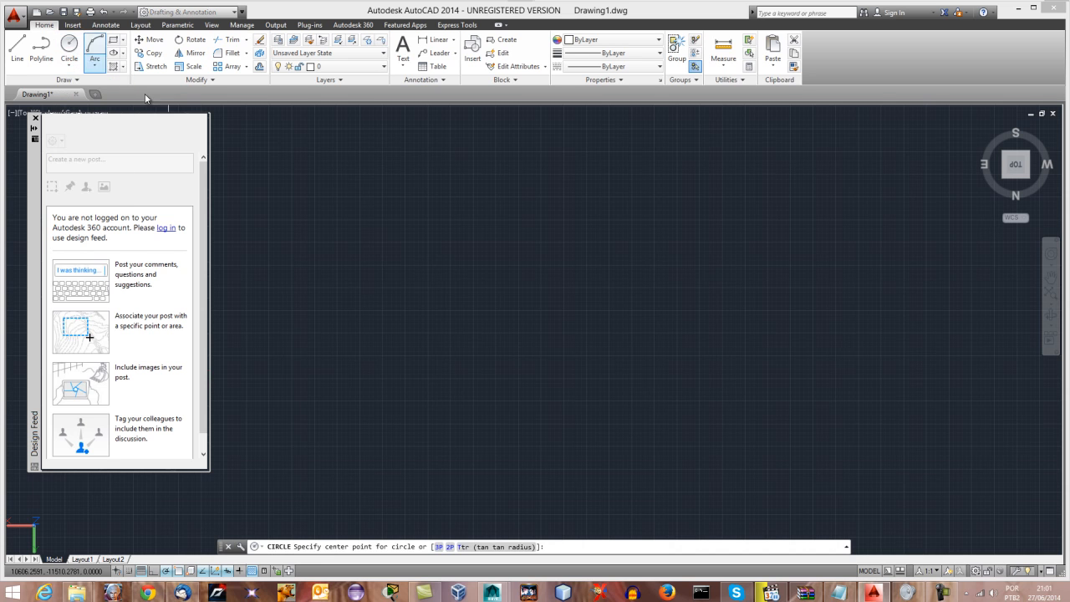
pyautogui.click(444, 219)
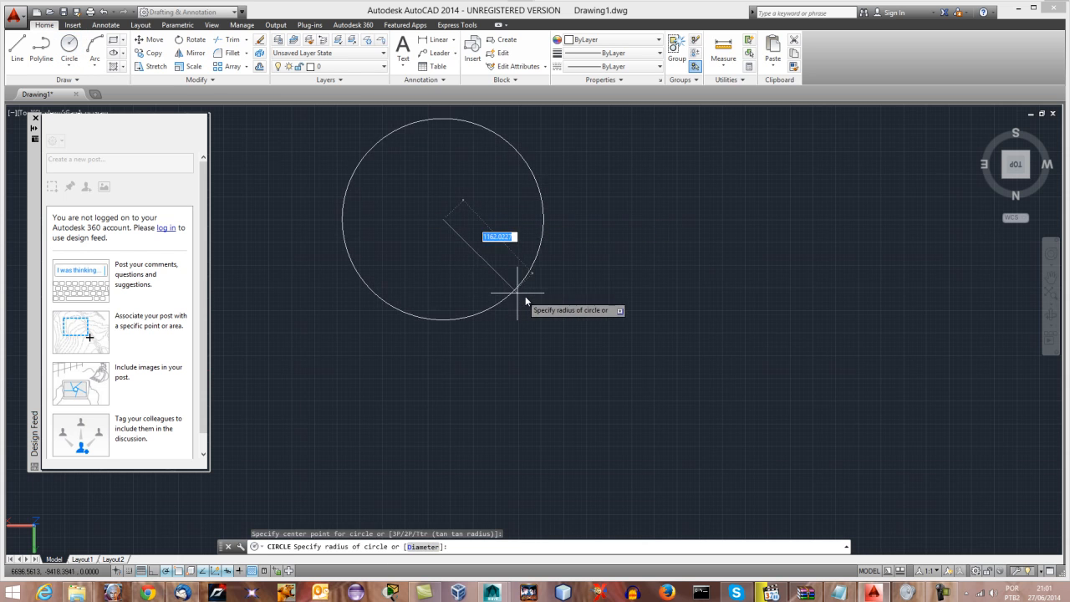
pyautogui.click(523, 298)
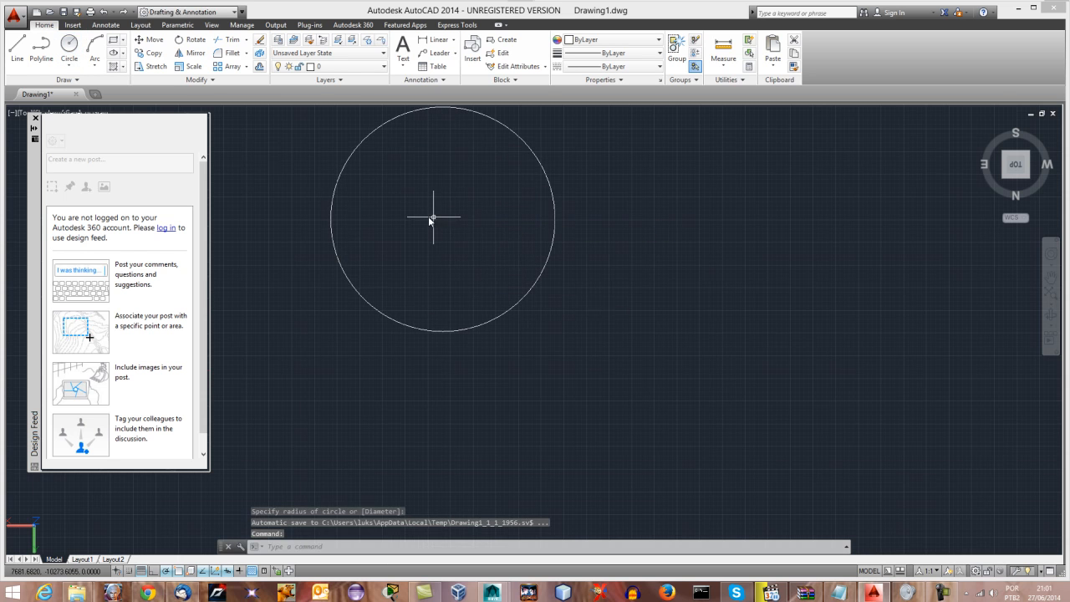
# Draw a circle of about 976 units radius beside the first one and a concentric inner circle of about 360 units radius.
pyautogui.click(70, 43)
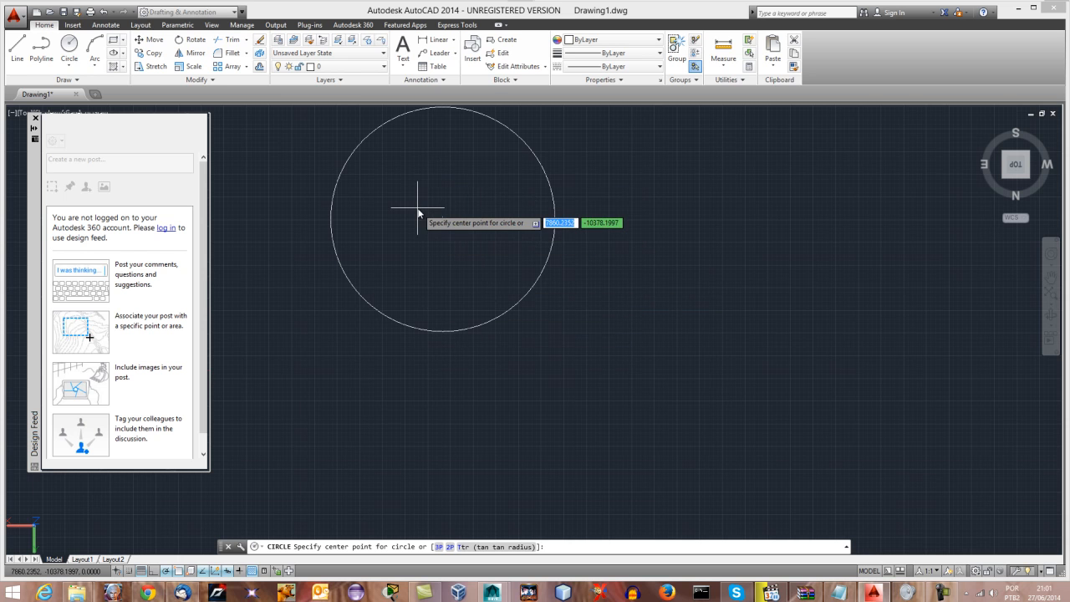
pyautogui.click(660, 210)
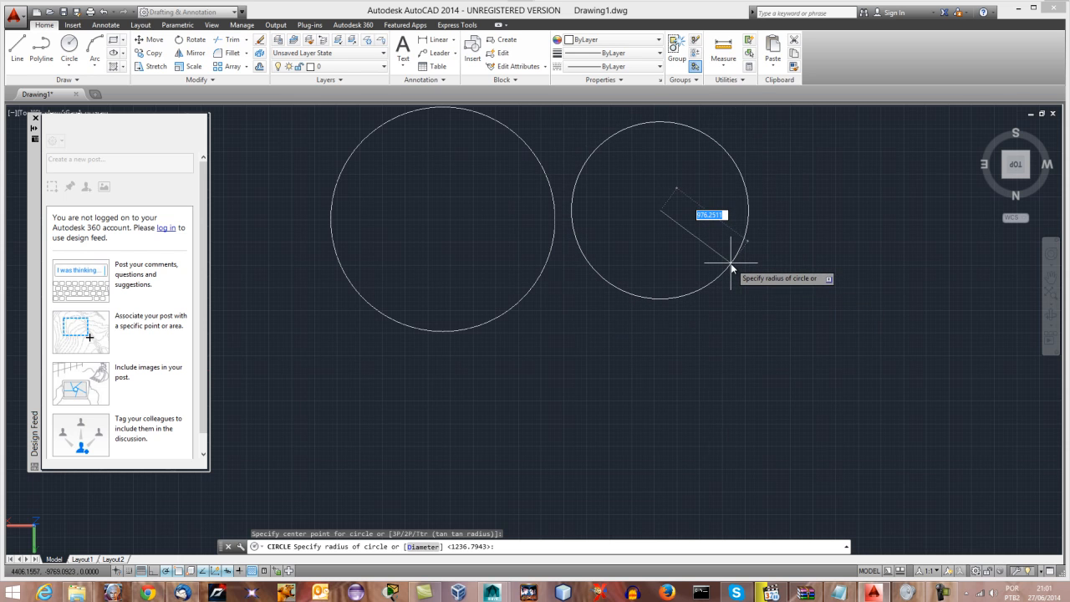
pyautogui.click(731, 268)
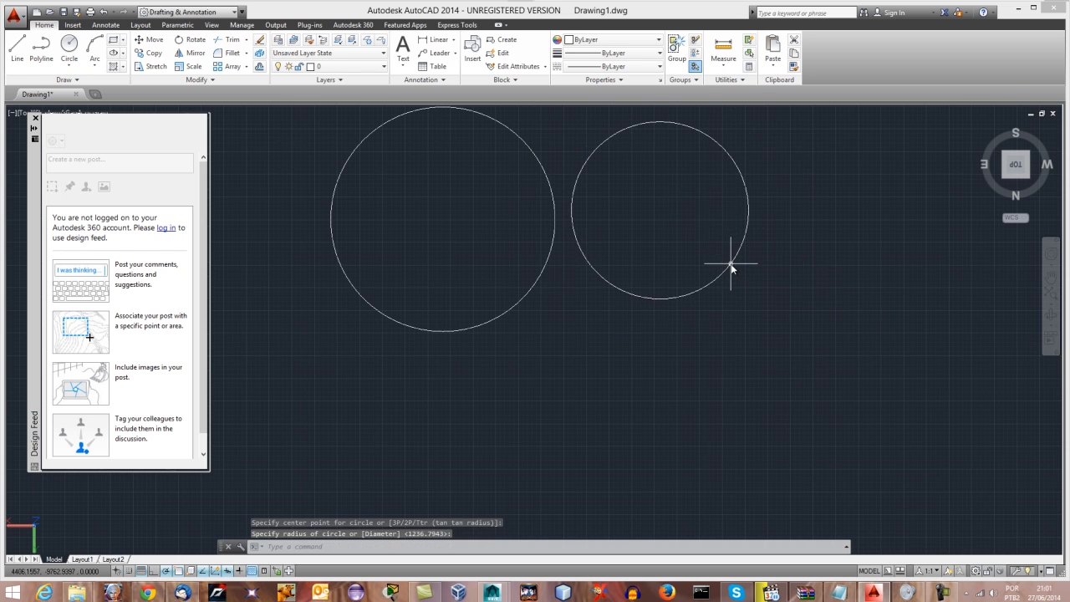
pyautogui.click(68, 48)
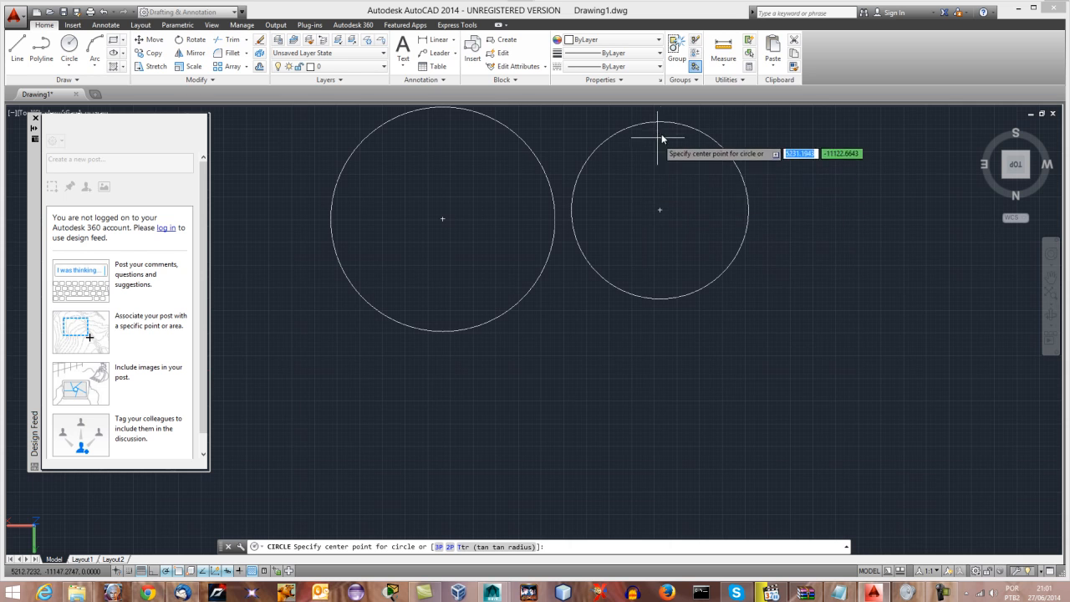
pyautogui.click(659, 210)
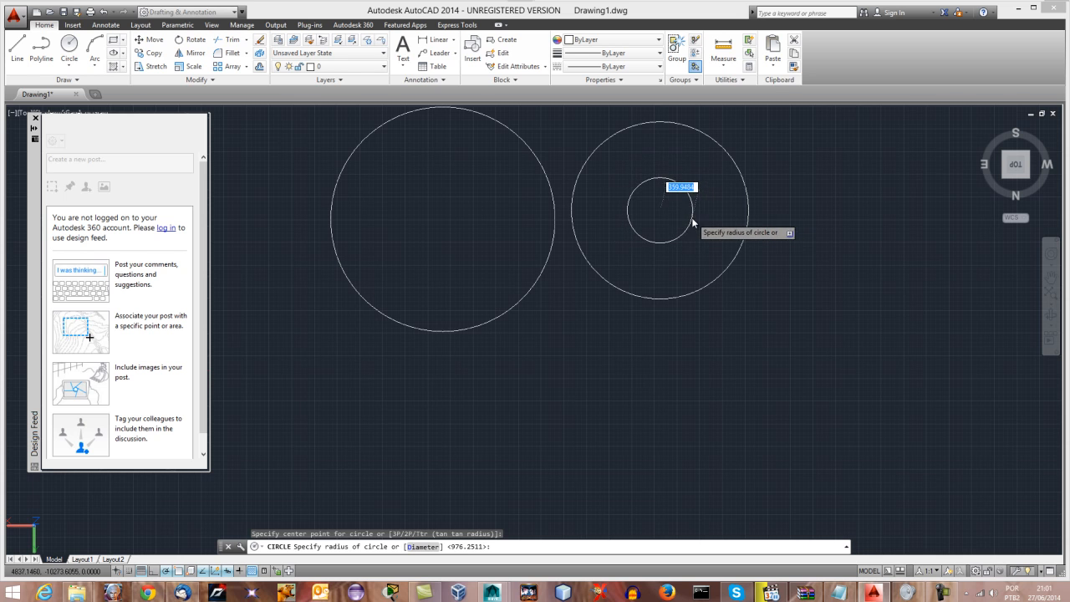
pyautogui.click(693, 222)
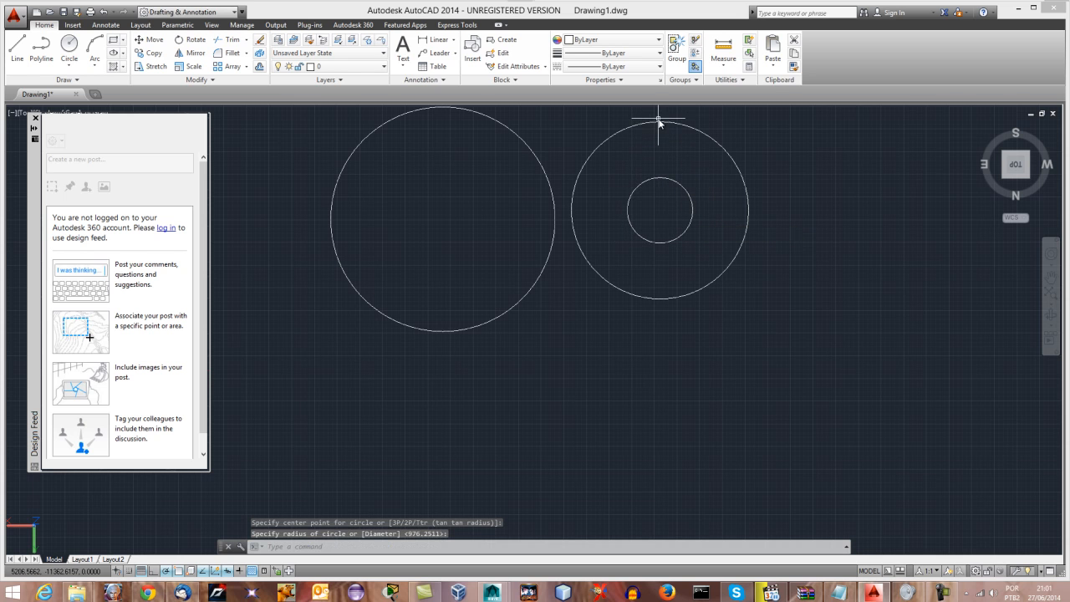
# Draw a concentric circle of about 712 units radius between the two and a small circle of about 125 units radius centred on its uppermost point.
pyautogui.click(69, 48)
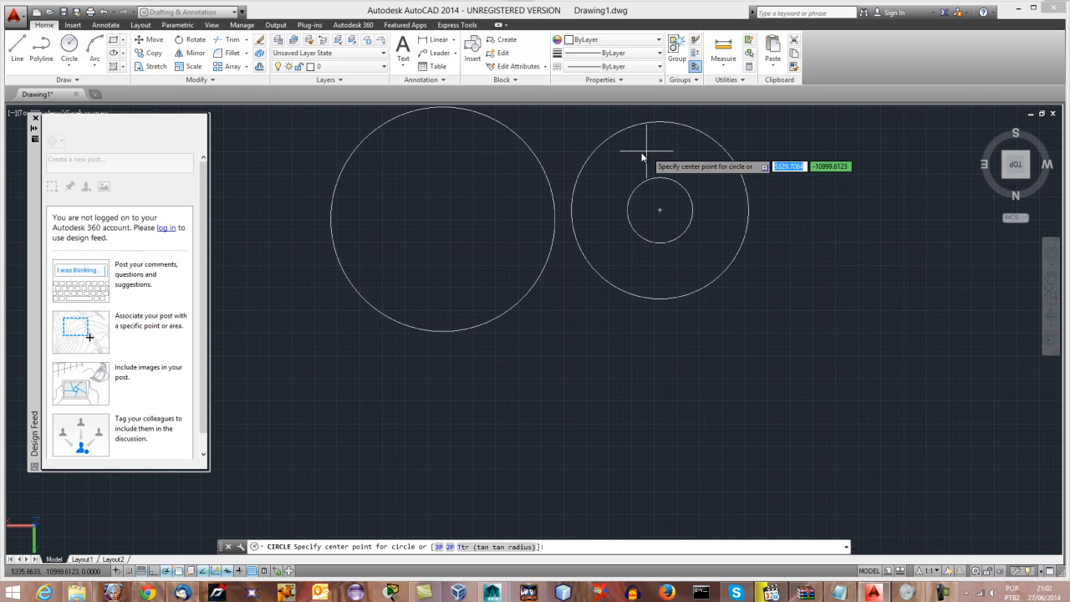
pyautogui.click(660, 210)
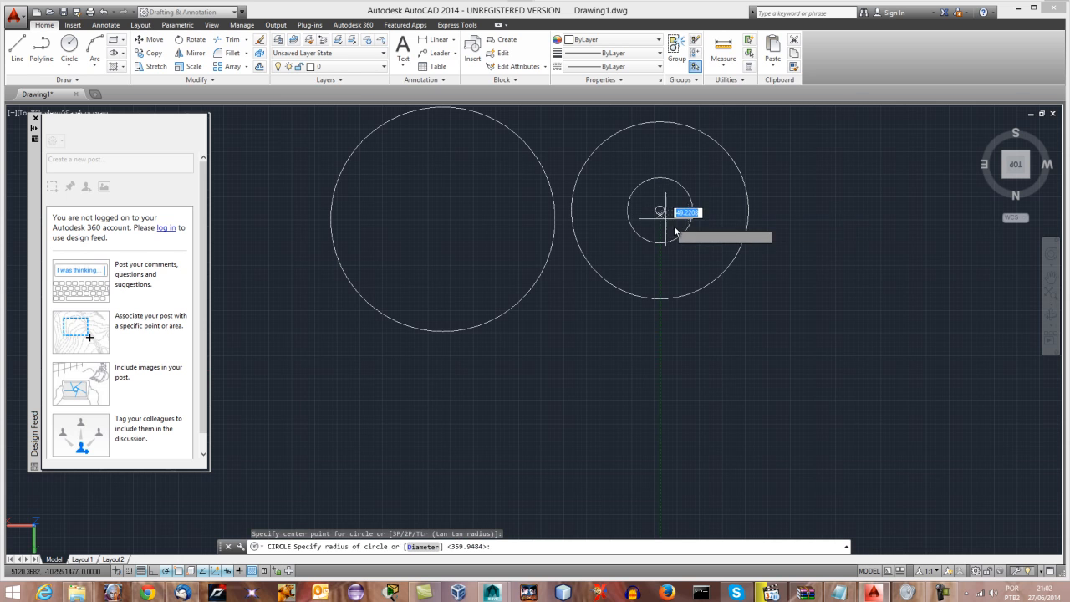
pyautogui.click(697, 266)
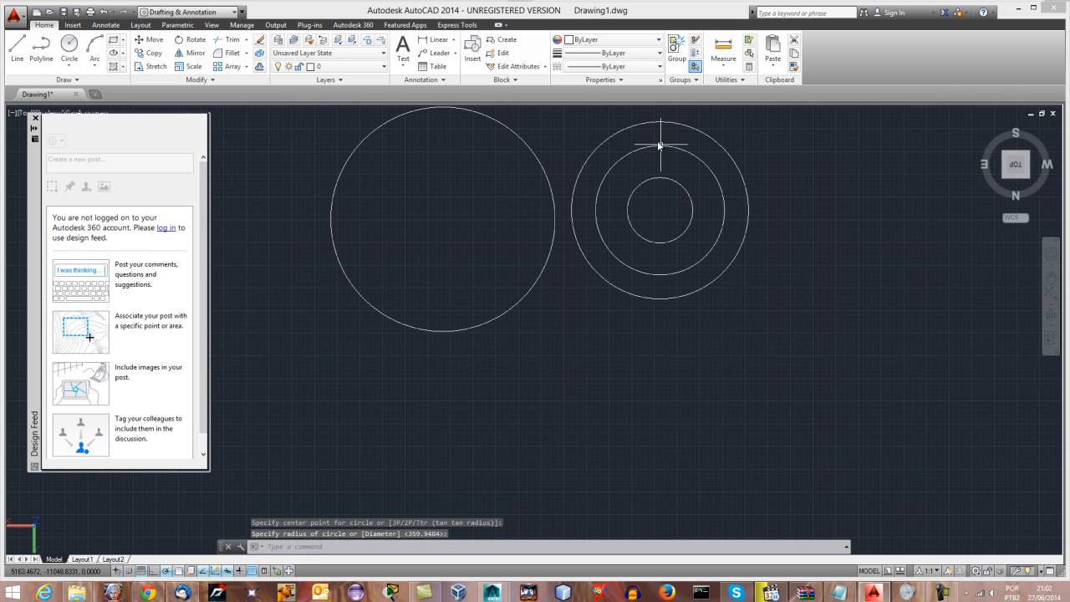
pyautogui.click(69, 49)
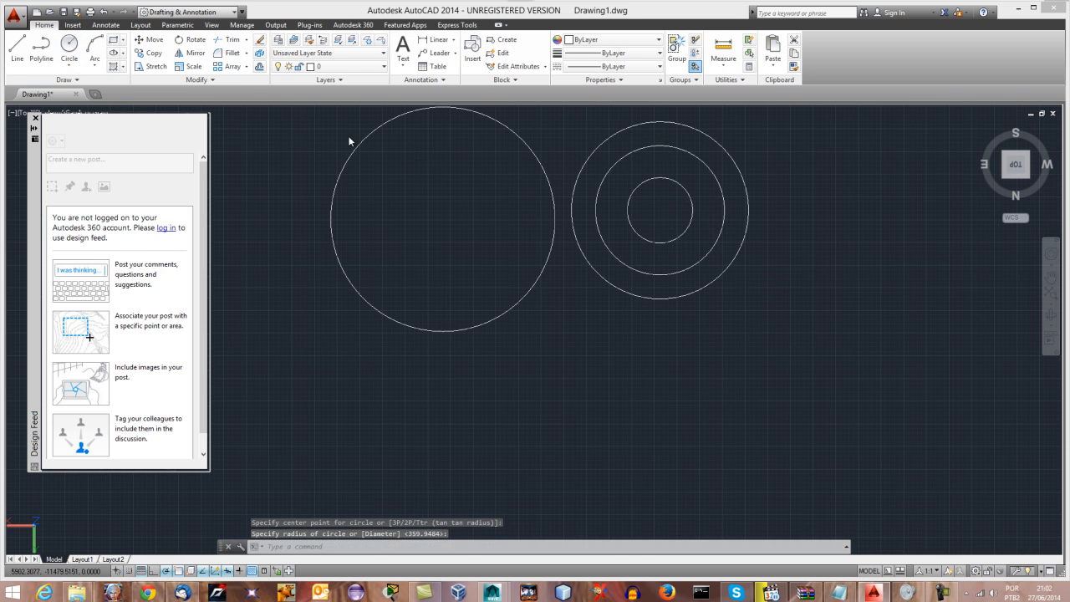
pyautogui.click(661, 147)
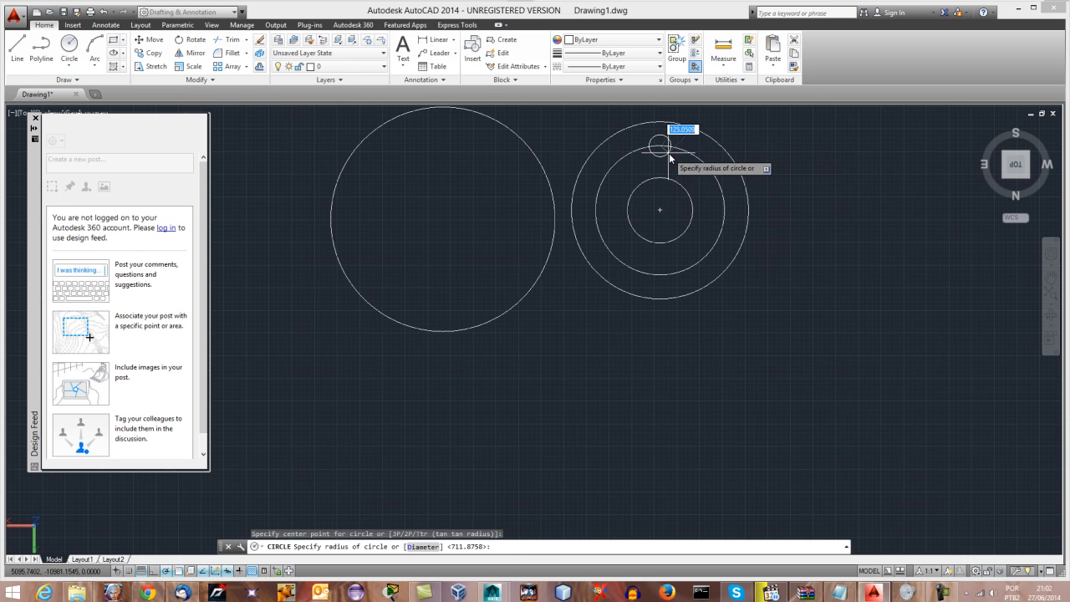
pyautogui.click(669, 157)
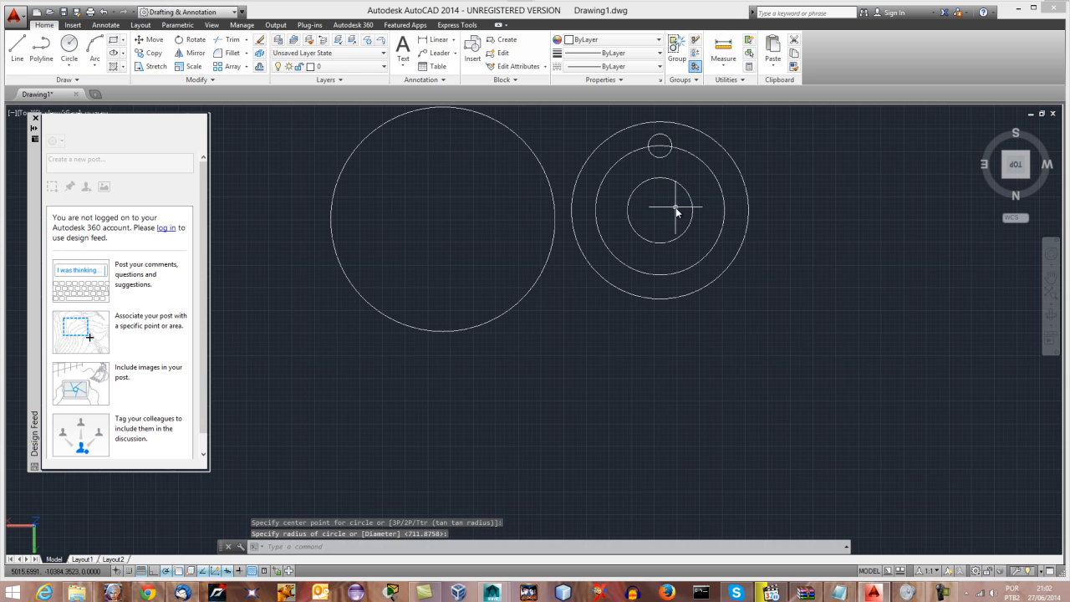
pyautogui.press('Escape')
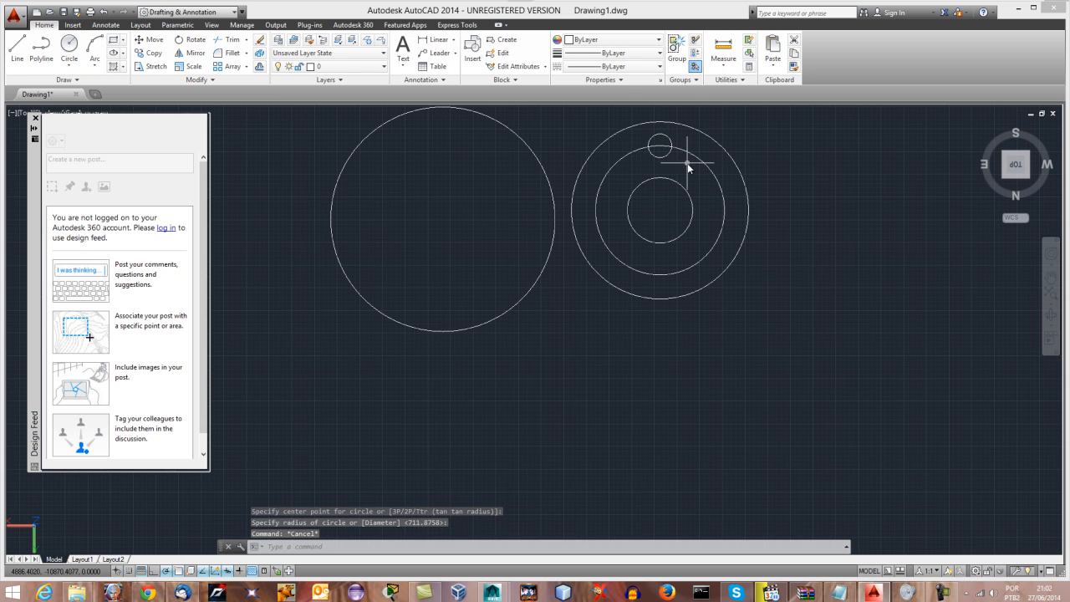
# Erase the middle concentric circle that passes through the small circle's centre.
pyautogui.click(704, 165)
pyautogui.press('Delete')
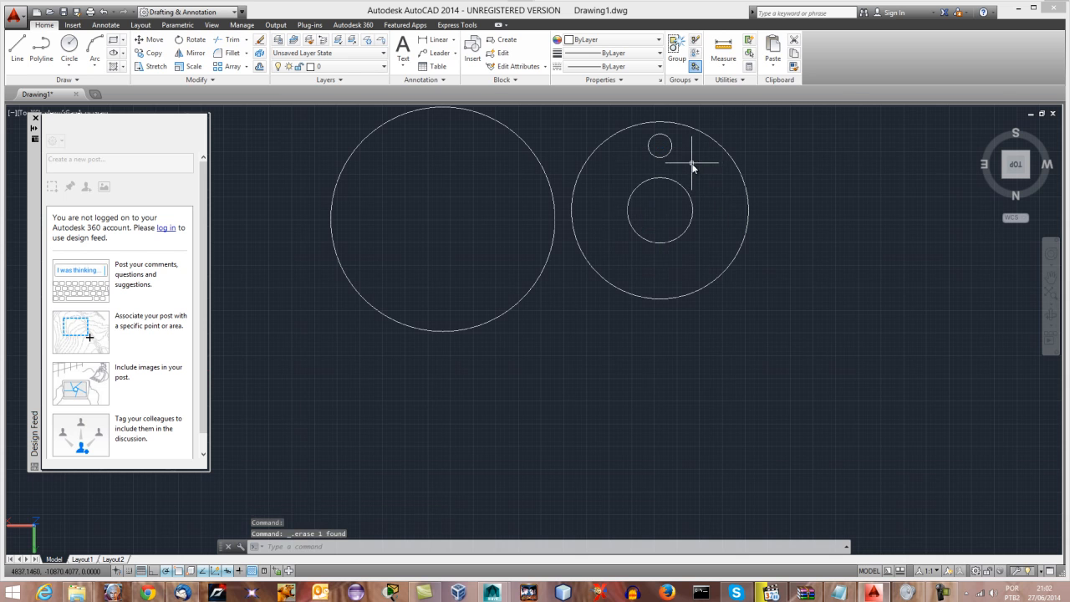
# Erase the large separate circle beside the concentric circles.
pyautogui.click(555, 201)
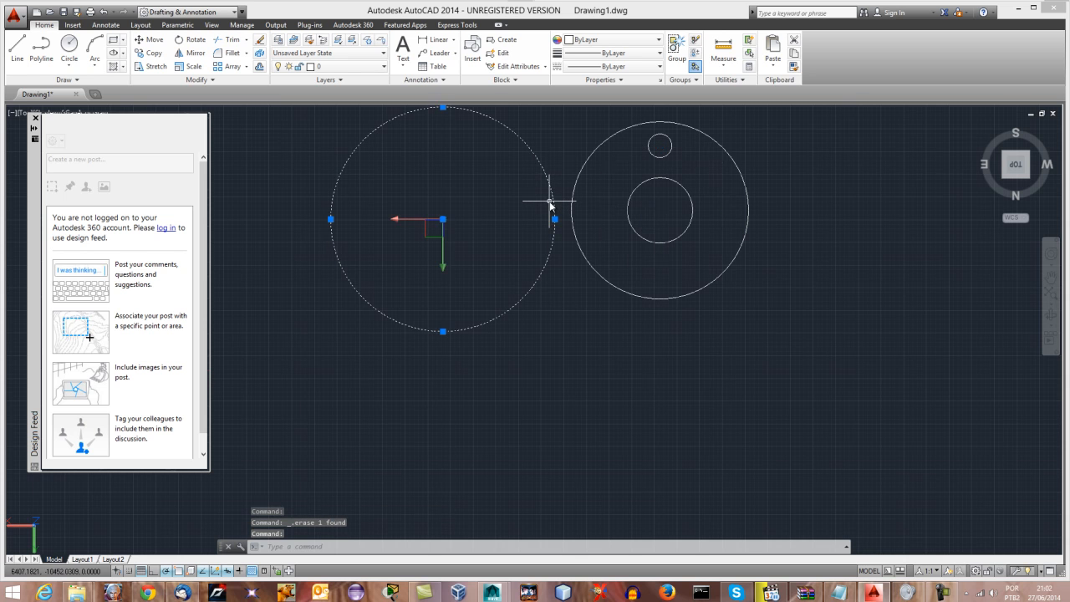
pyautogui.press('Delete')
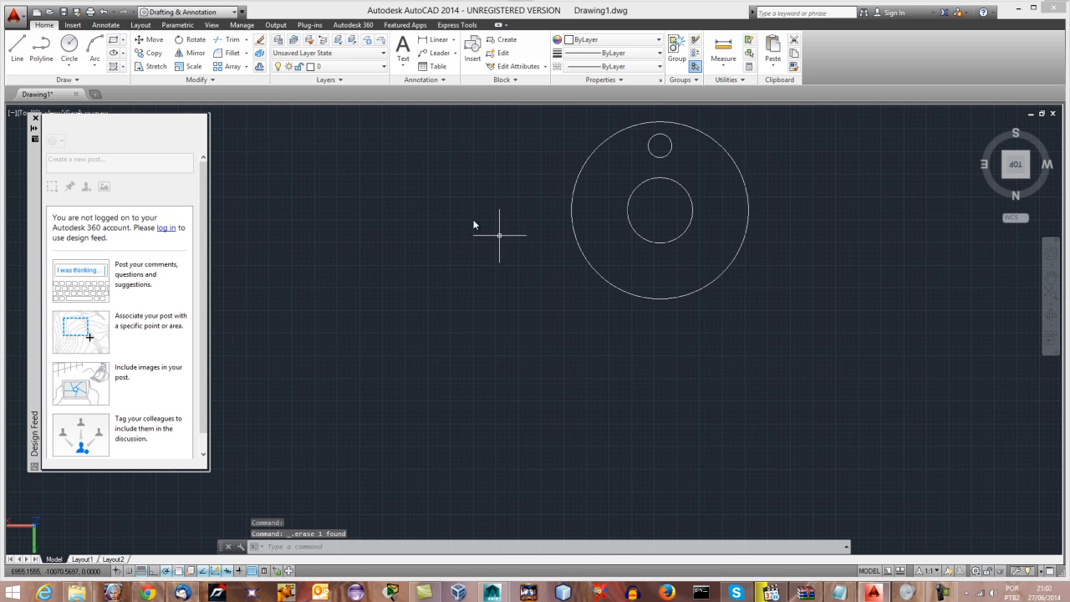
pyautogui.click(247, 68)
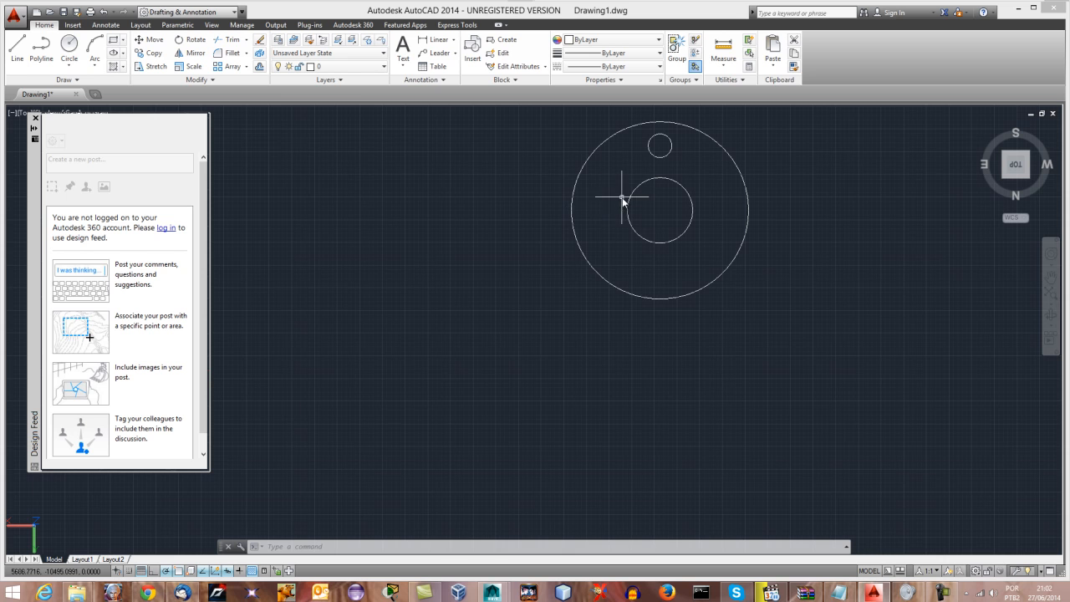
pyautogui.click(599, 235)
pyautogui.click(611, 233)
pyautogui.click(602, 242)
pyautogui.click(688, 250)
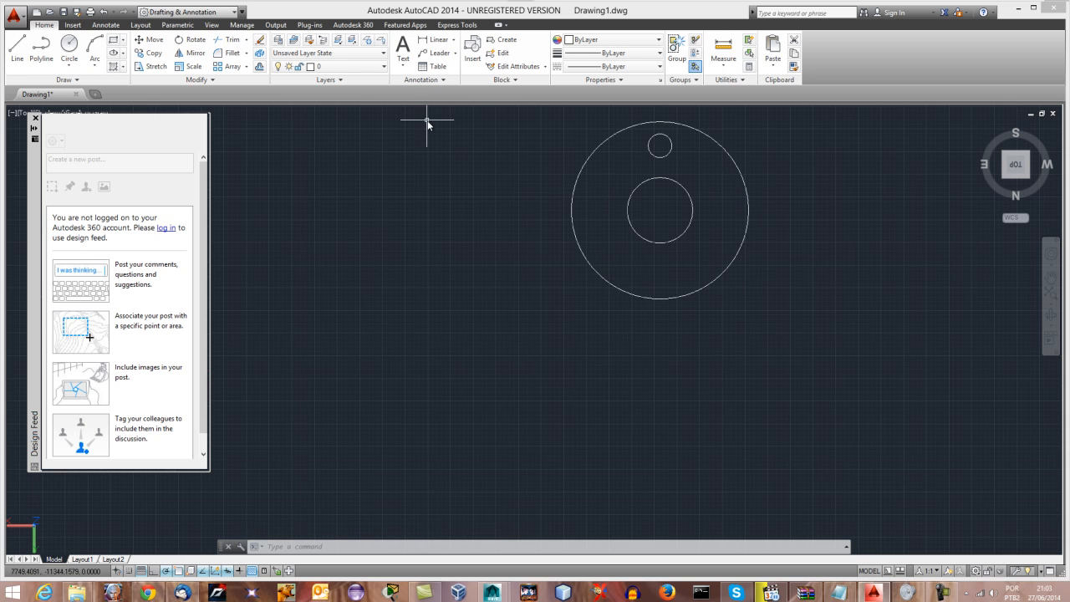
# Create a polar array of the small circle and the outer circle about the centre of the concentric circles.
pyautogui.click(246, 66)
pyautogui.click(250, 129)
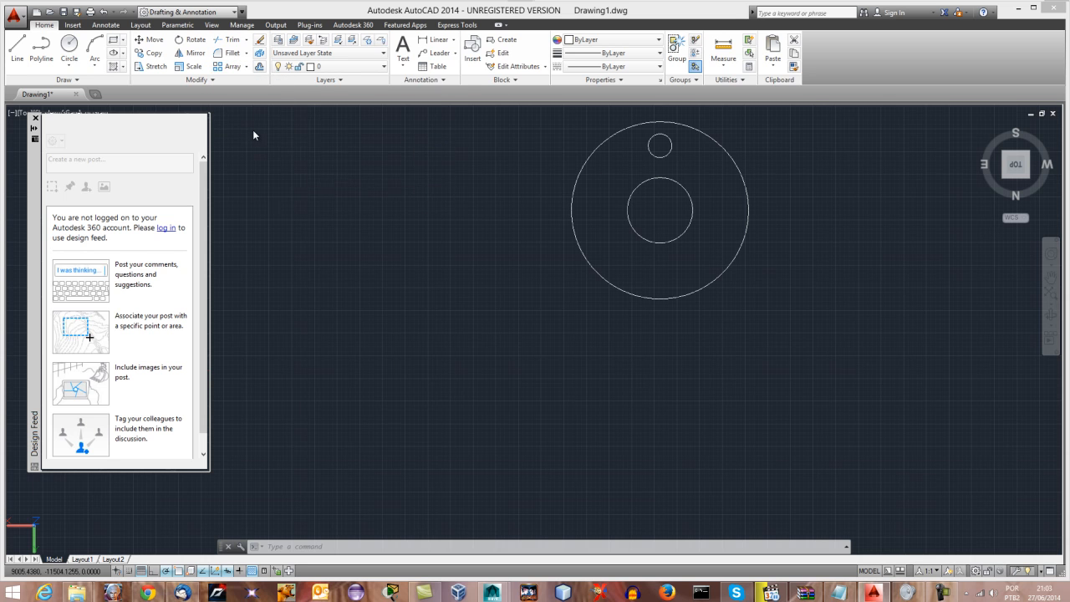
pyautogui.click(662, 160)
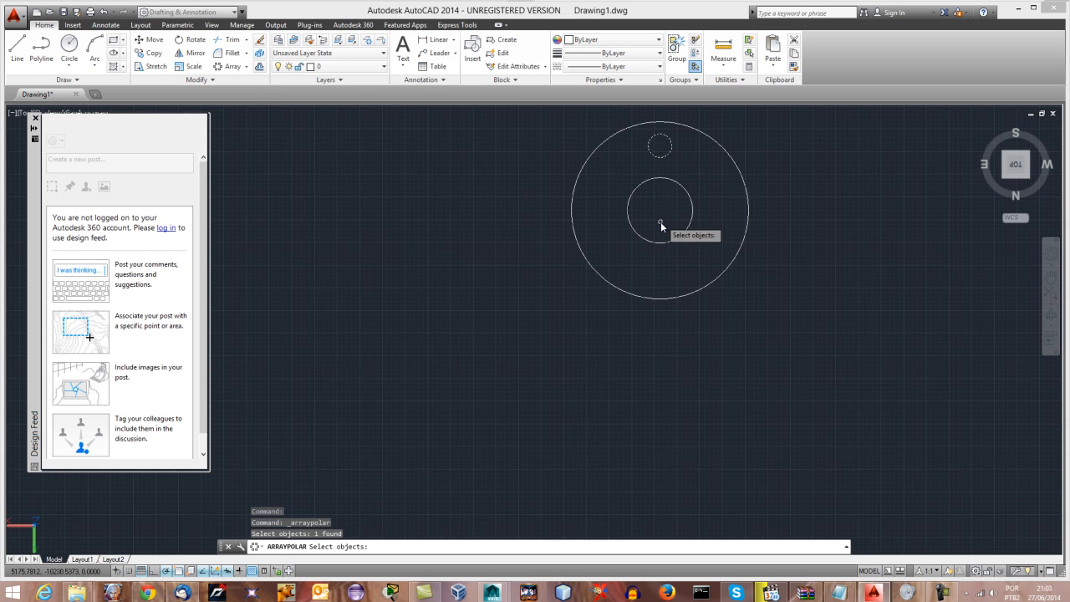
pyautogui.click(649, 301)
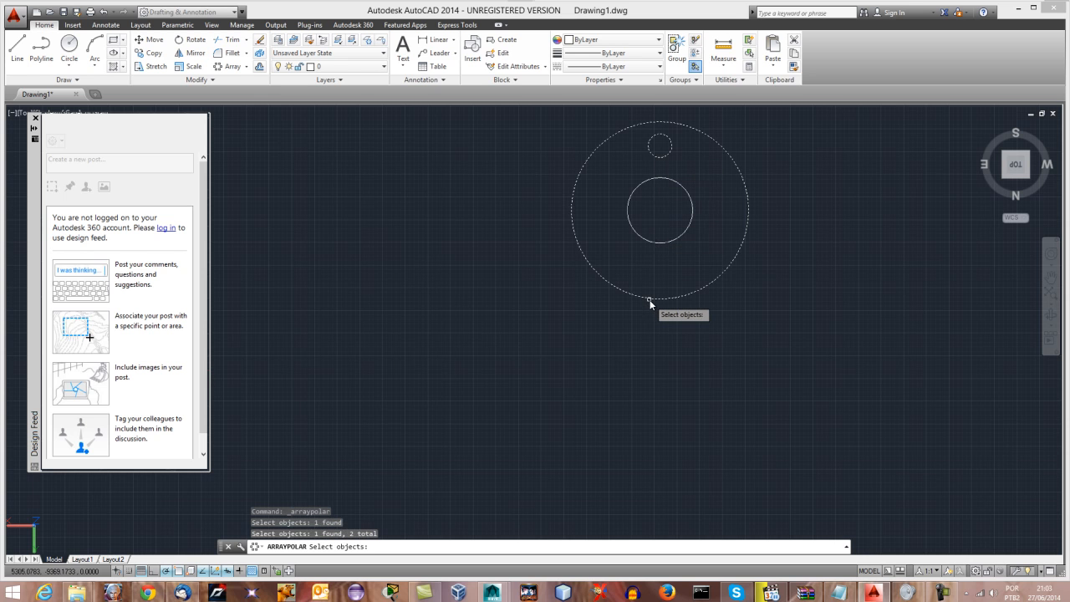
pyautogui.press('Return')
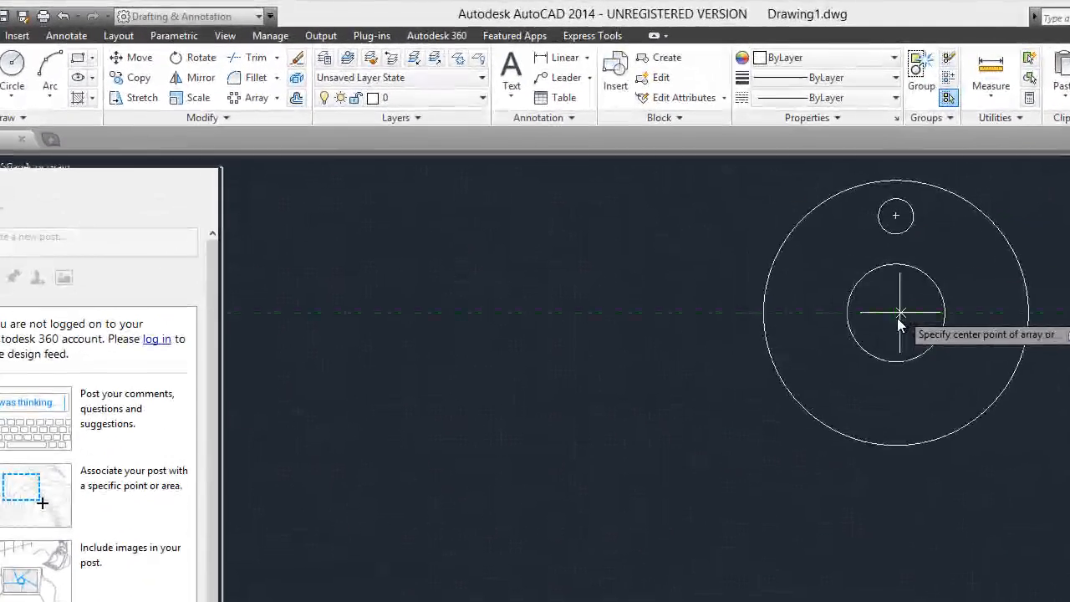
pyautogui.click(896, 314)
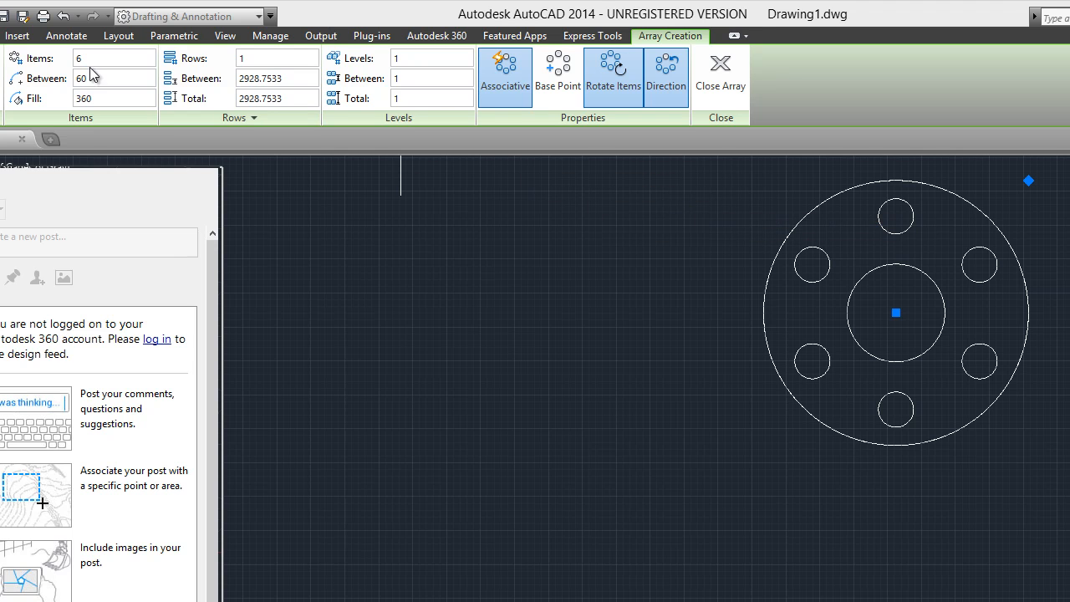
# Set the polar array's number of items to 3.
pyautogui.hotkey('shift', 'Tab')
pyautogui.write('3')
pyautogui.press('Return')
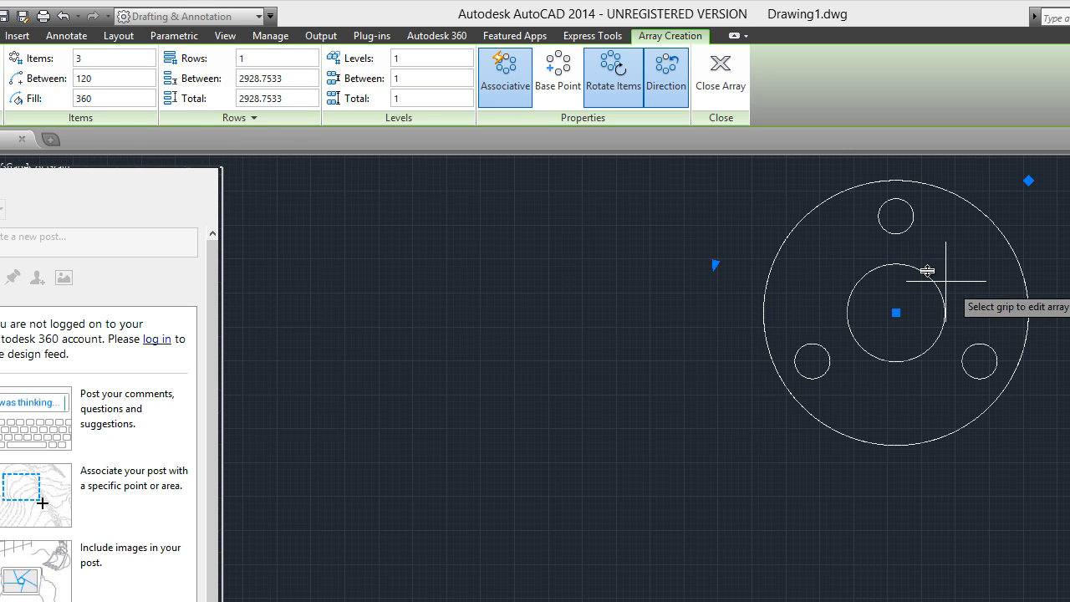
# Set the polar array's number of items to 5 and finish the array.
pyautogui.click(102, 62)
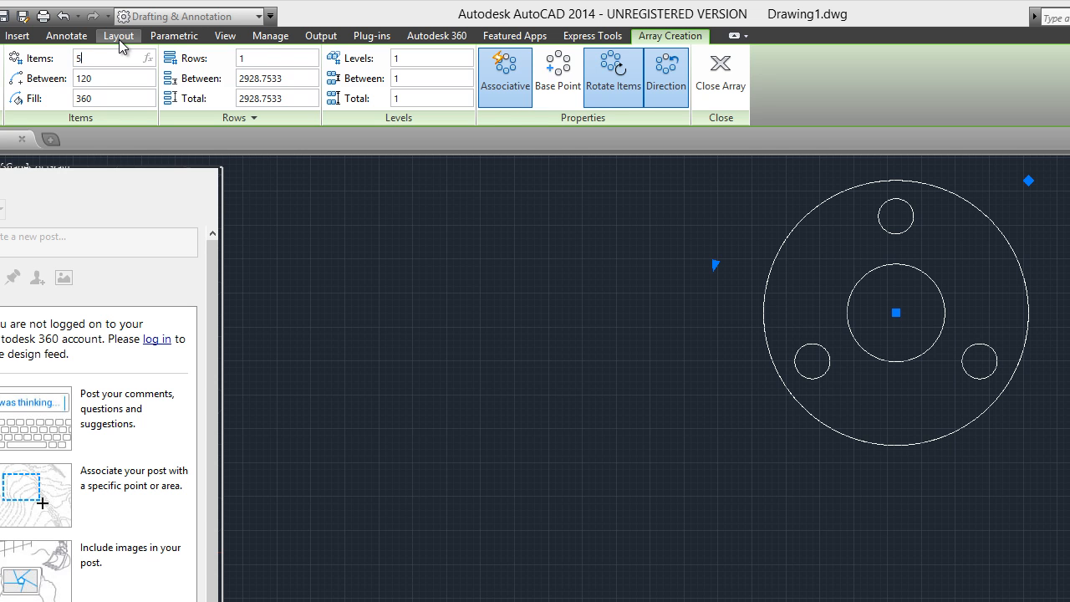
pyautogui.write('5')
pyautogui.press('Return')
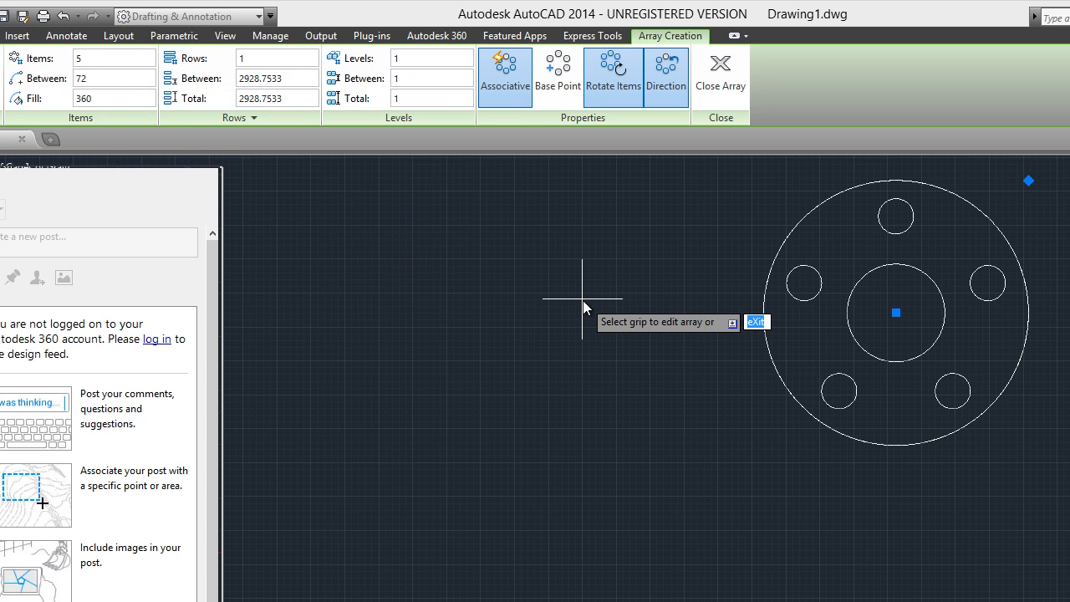
pyautogui.press('Return')
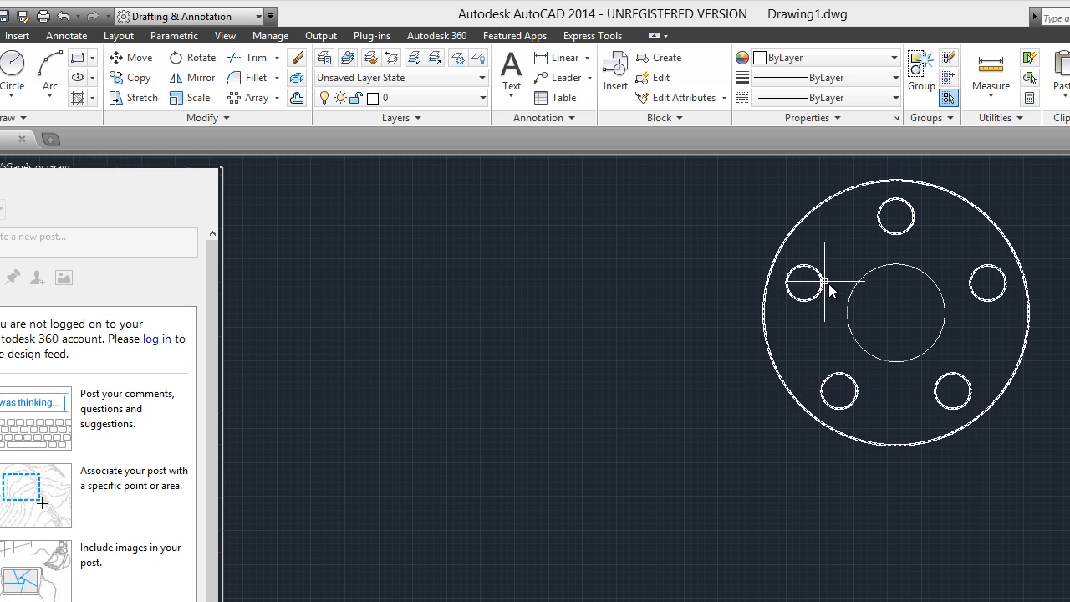
# Switch from the 2D drafting workspace to the 3D Modeling workspace.
pyautogui.moveTo(925, 382)
pyautogui.mouseDown(button='middle')
pyautogui.moveTo(893, 384)
pyautogui.moveTo(698, 469)
pyautogui.mouseUp(button='middle')
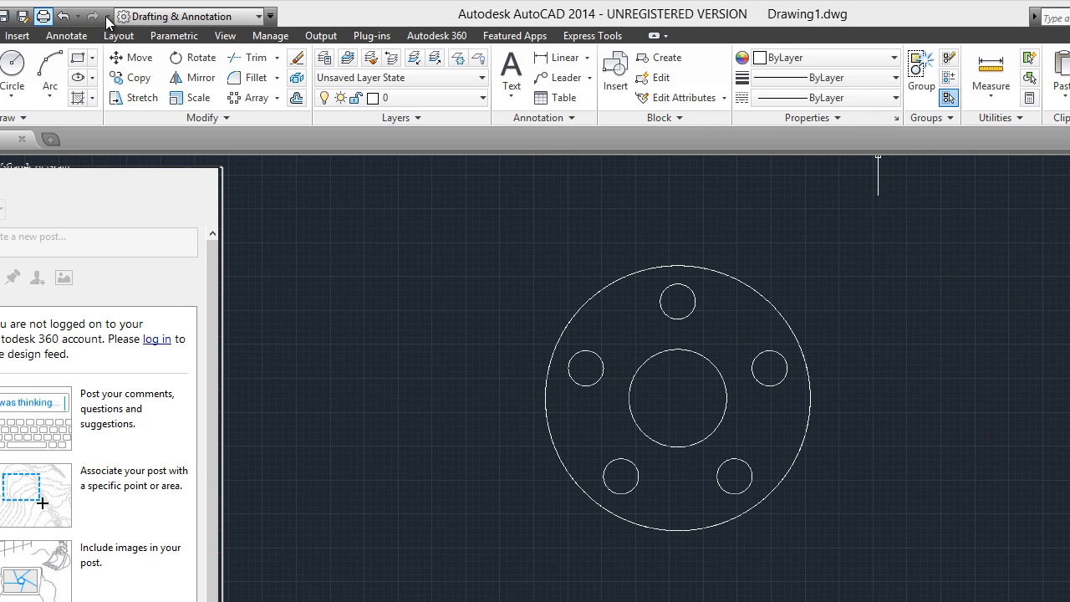
pyautogui.click(178, 14)
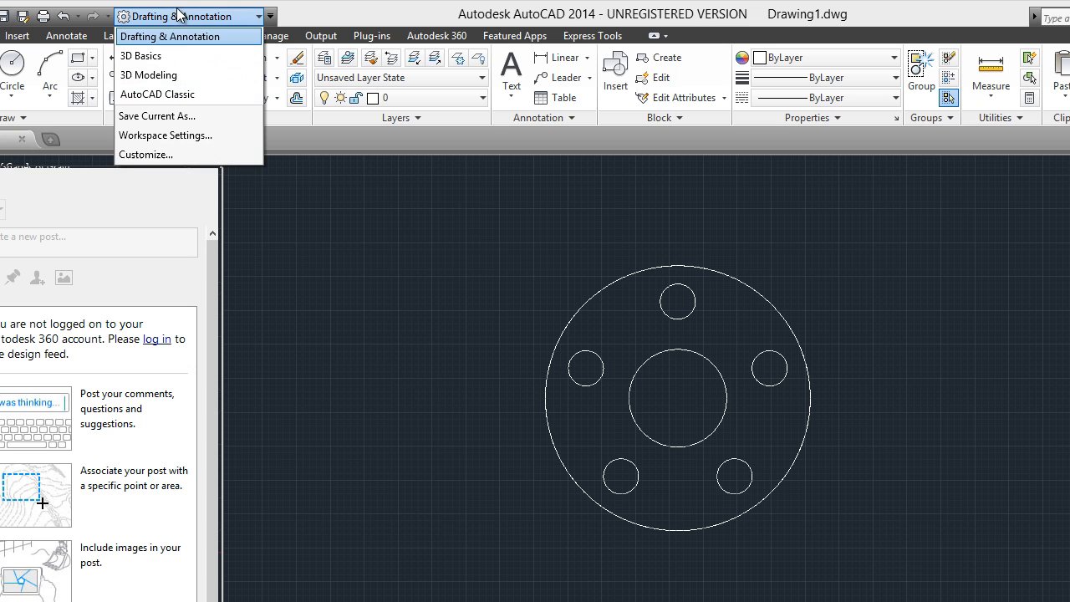
pyautogui.click(159, 76)
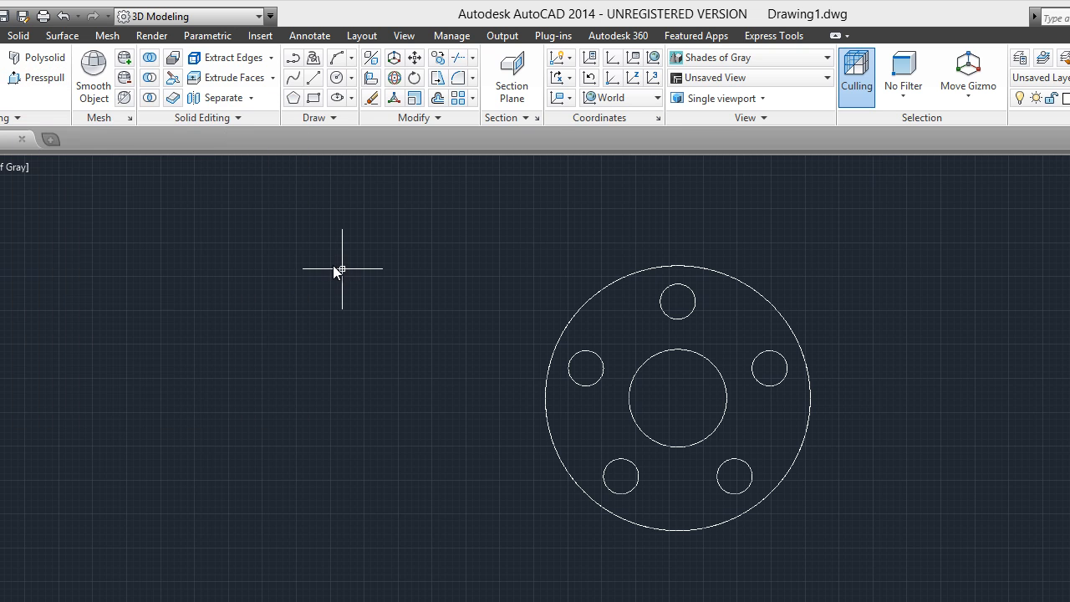
pyautogui.click(52, 78)
pyautogui.click(606, 422)
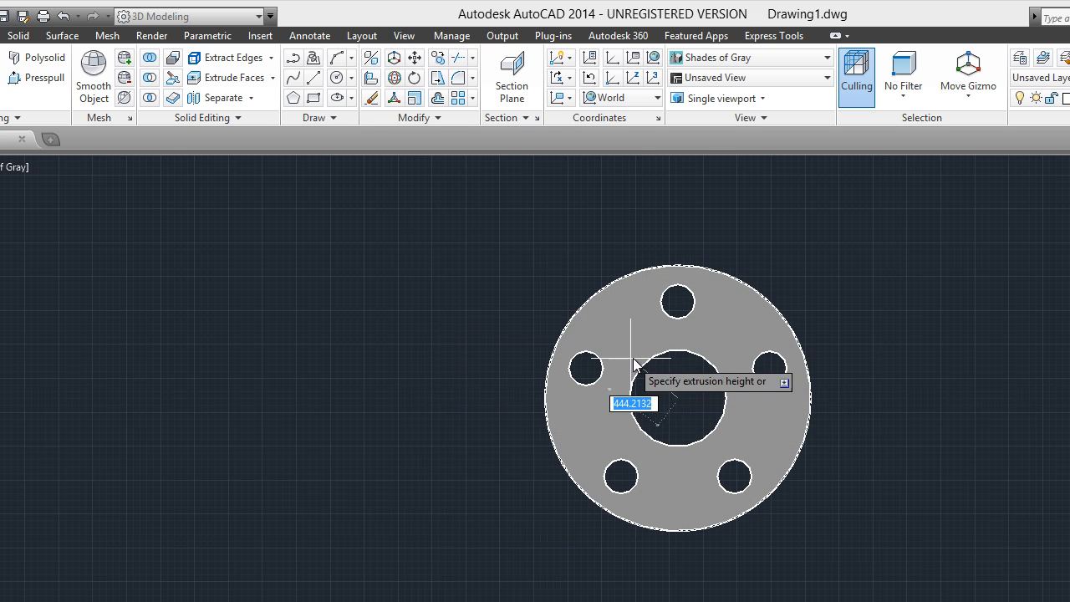
pyautogui.click(624, 368)
pyautogui.keyDown('shift'); pyautogui.moveTo(623, 368); pyautogui.dragTo(681, 189, button='middle'); pyautogui.keyUp('shift')
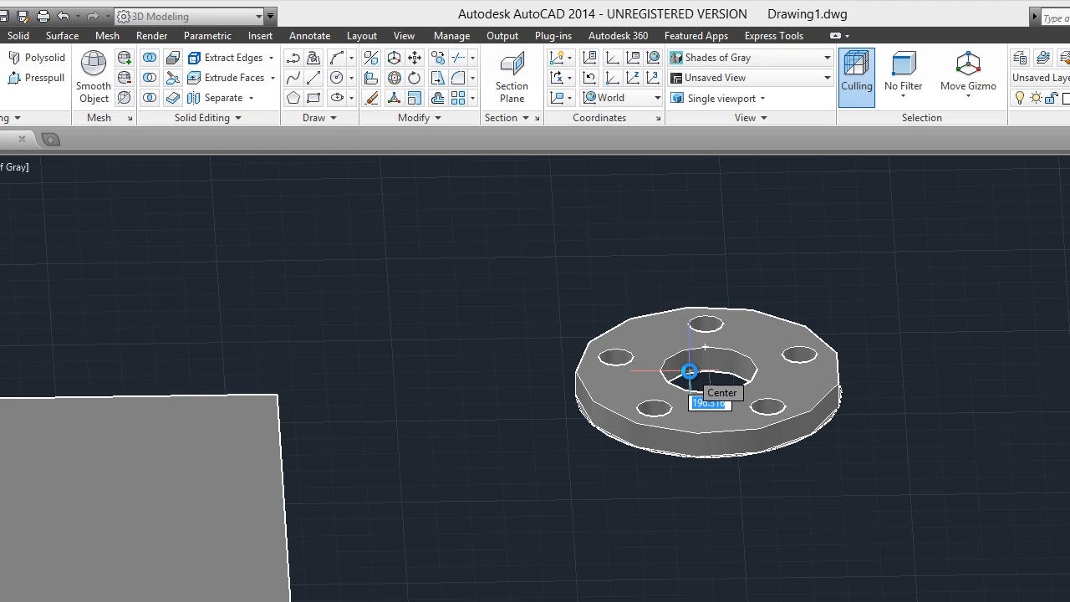
pyautogui.press('Escape')
# Presspull the flange area between the outer circle, the five small holes and the centre hole to a height of 300.
pyautogui.press('Return')
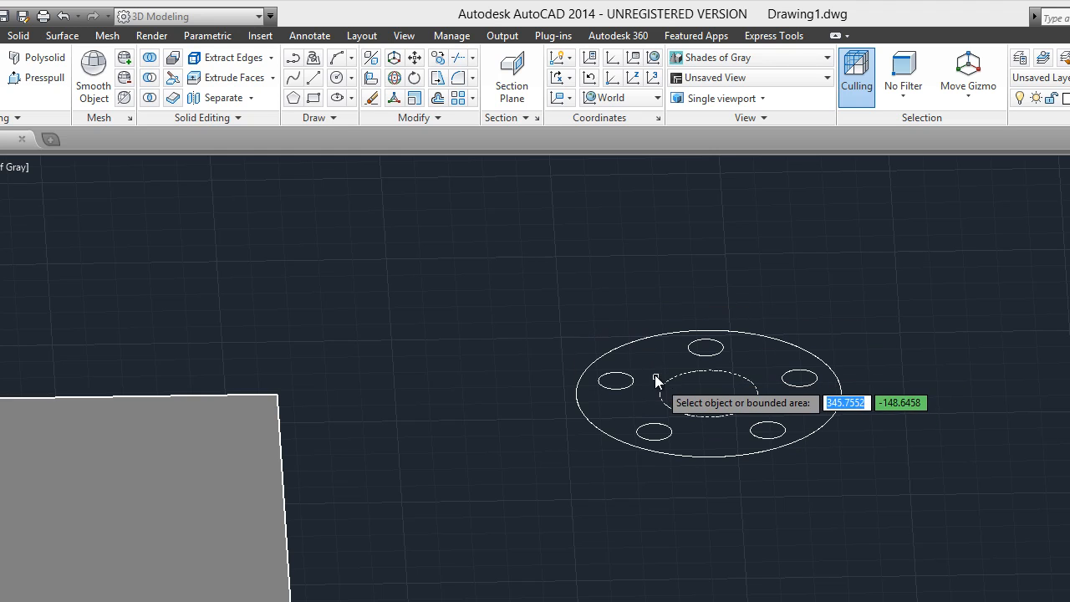
pyautogui.click(650, 369)
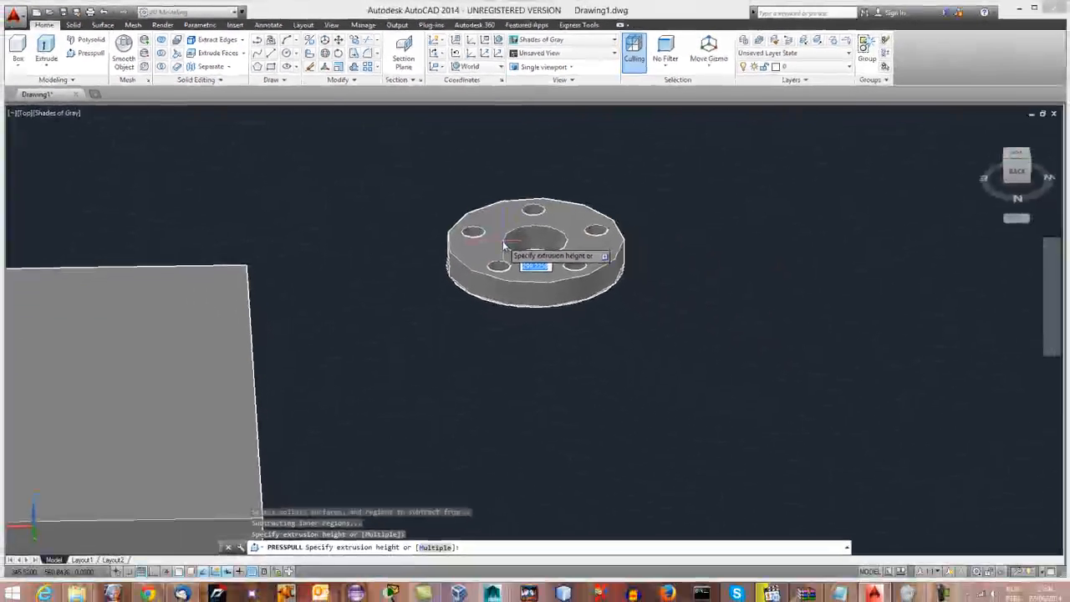
pyautogui.write('300')
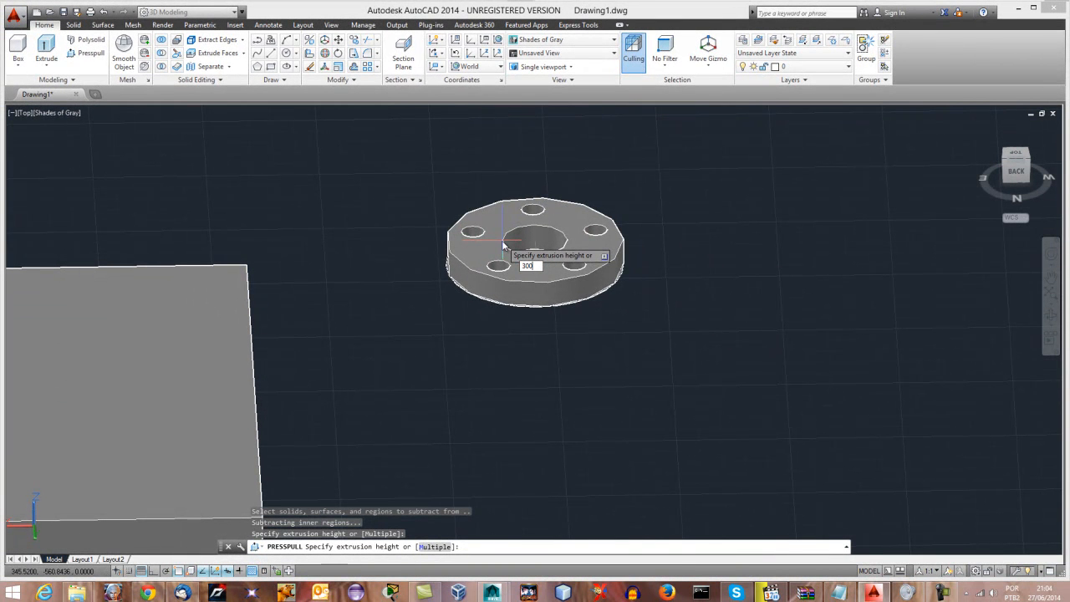
pyautogui.press('Return')
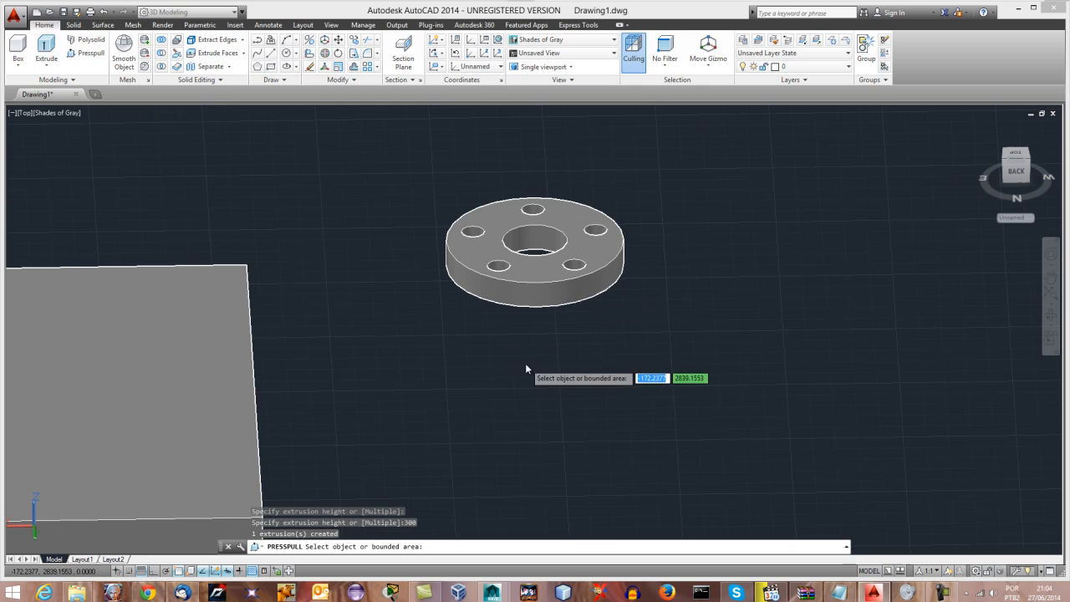
# Finish the Presspull command and erase the large box beside the flange.
pyautogui.keyDown('shift'); pyautogui.moveTo(523, 276); pyautogui.dragTo(520, 285, button='middle'); pyautogui.keyUp('shift')
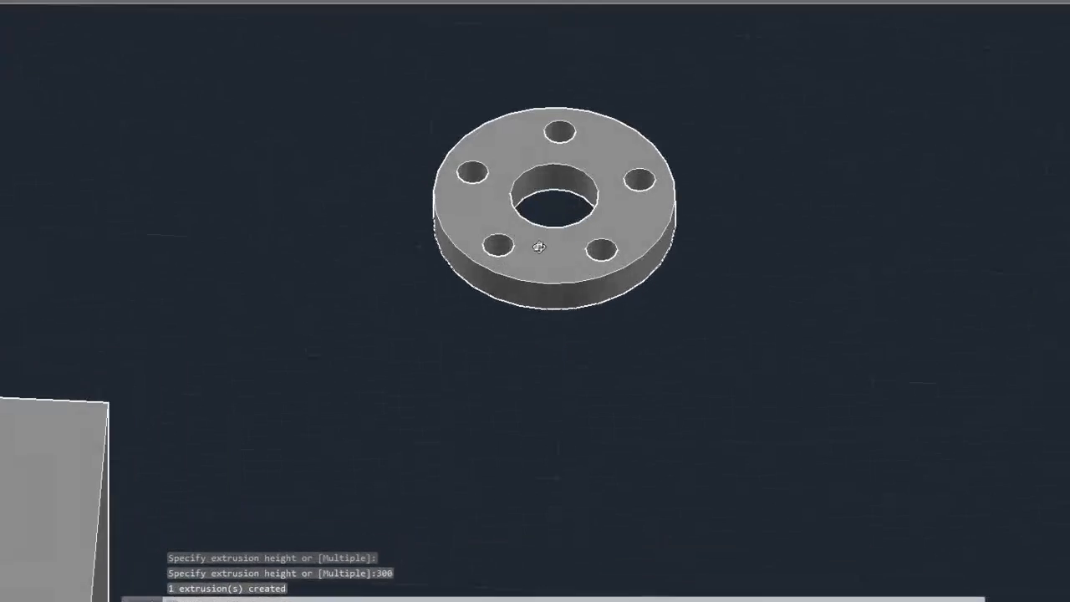
pyautogui.keyDown('shift'); pyautogui.moveTo(538, 246); pyautogui.dragTo(576, 409, button='middle'); pyautogui.keyUp('shift')
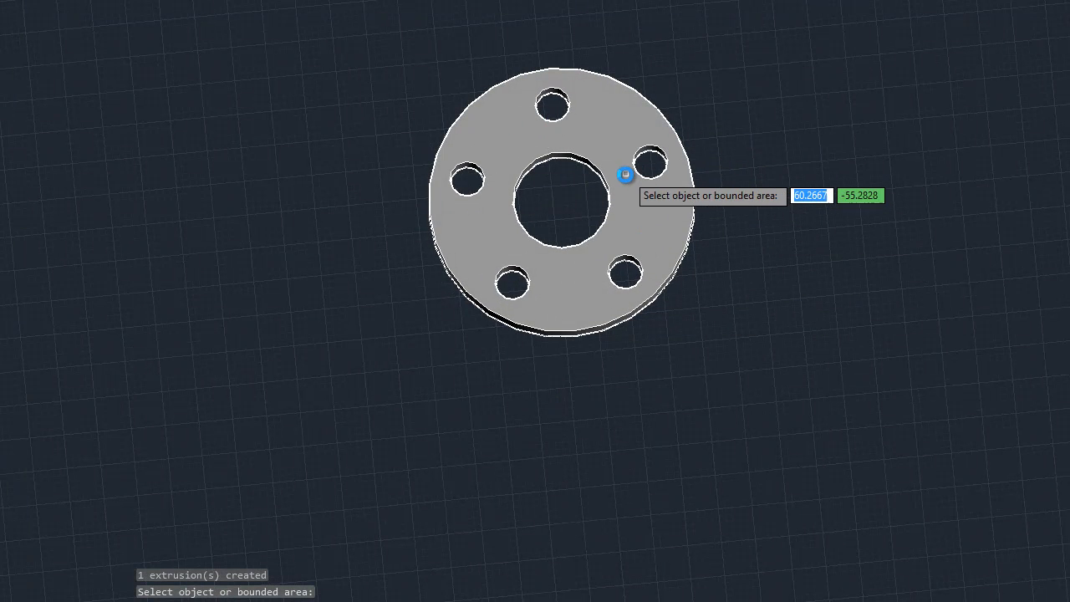
pyautogui.keyDown('shift'); pyautogui.moveTo(628, 174); pyautogui.dragTo(521, 271, button='middle'); pyautogui.keyUp('shift')
pyautogui.scroll(-2, 520, 266)
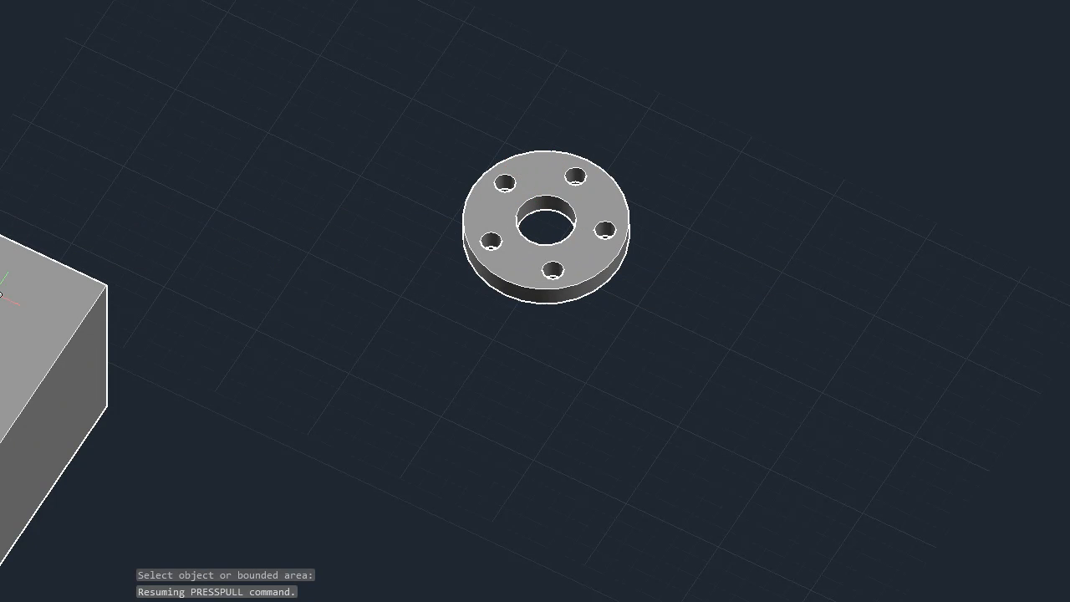
pyautogui.press('Delete')
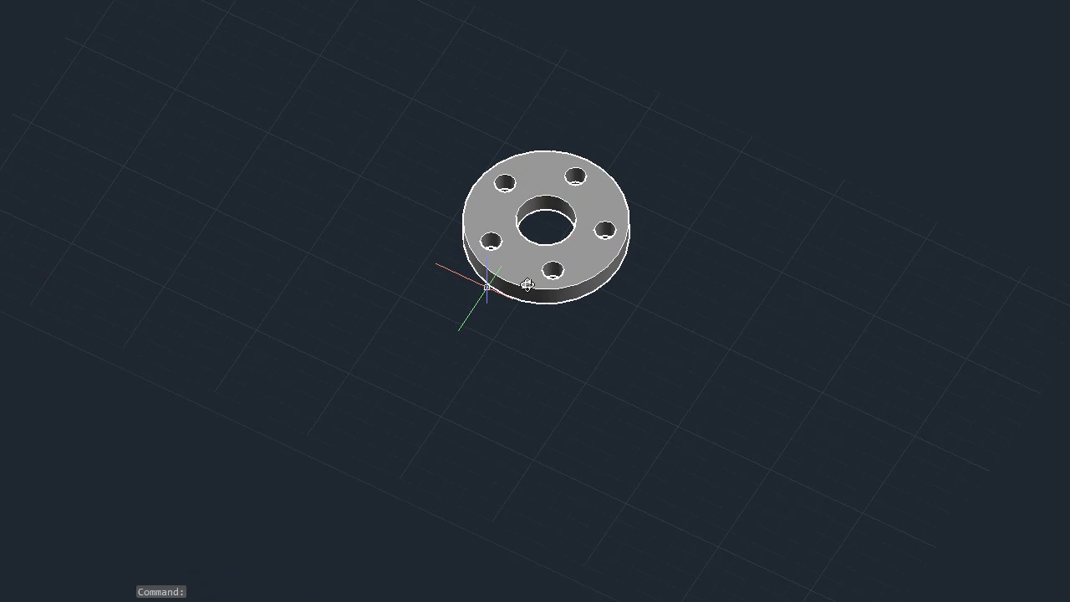
pyautogui.keyDown('shift'); pyautogui.moveTo(575, 280); pyautogui.dragTo(467, 343, button='middle'); pyautogui.keyUp('shift')
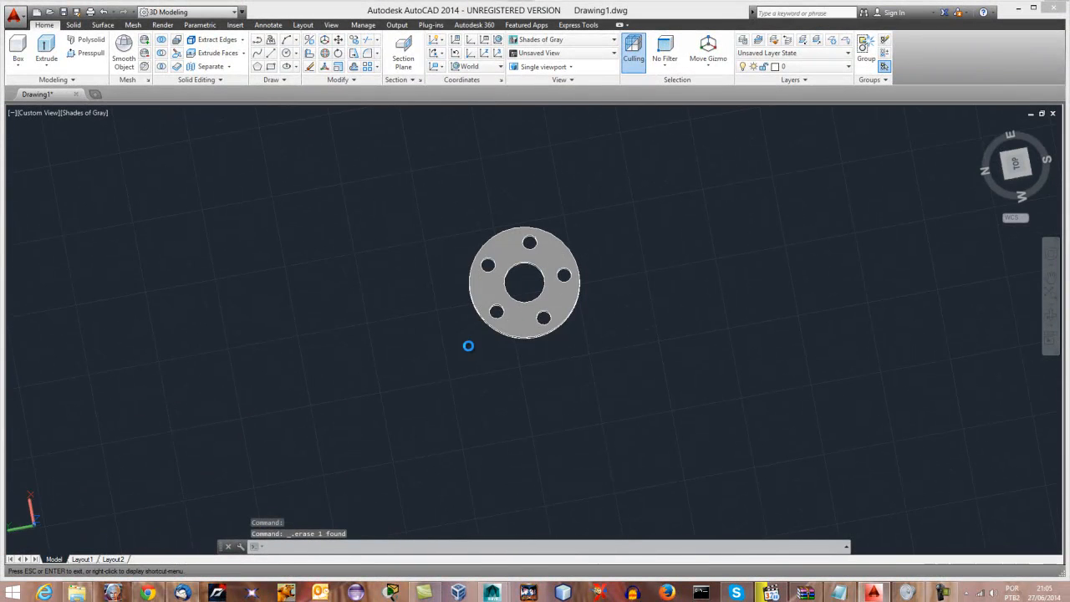
pyautogui.scroll(5, 523, 284)
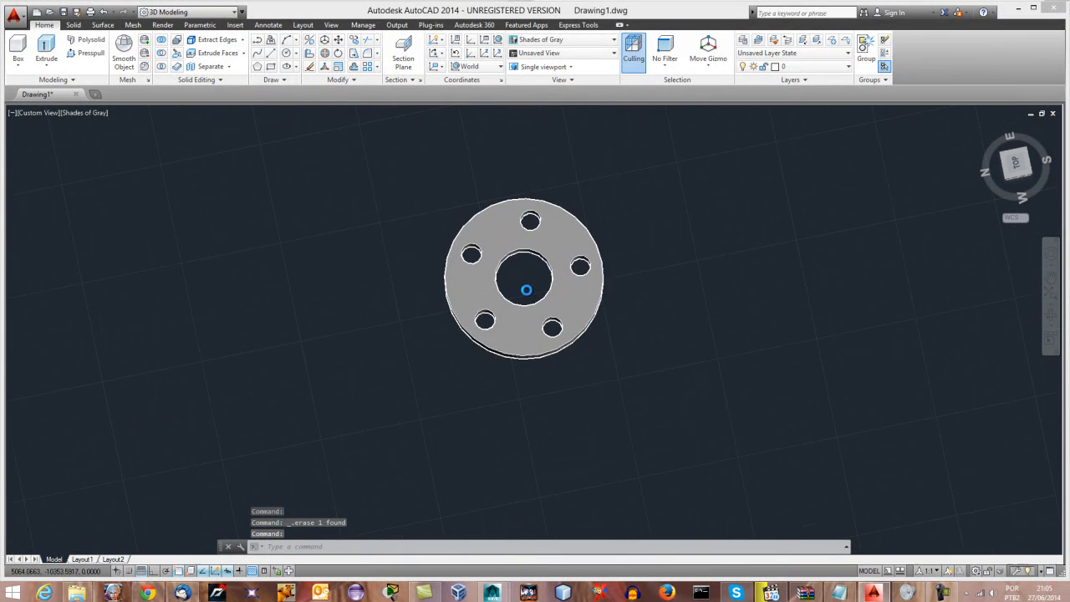
pyautogui.moveTo(638, 292)
pyautogui.keyDown('shift'); pyautogui.mouseDown(button='middle')
pyautogui.moveTo(544, 310)
pyautogui.moveTo(438, 201)
pyautogui.moveTo(403, 273)
pyautogui.mouseUp(button='middle'); pyautogui.keyUp('shift')
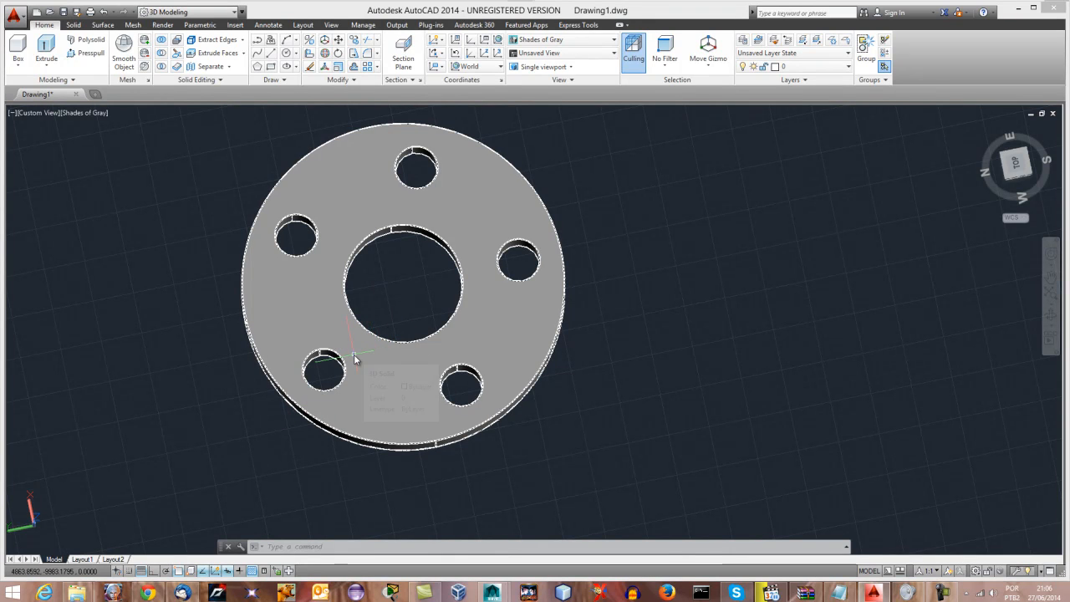
pyautogui.moveTo(355, 360)
pyautogui.moveTo(411, 354)
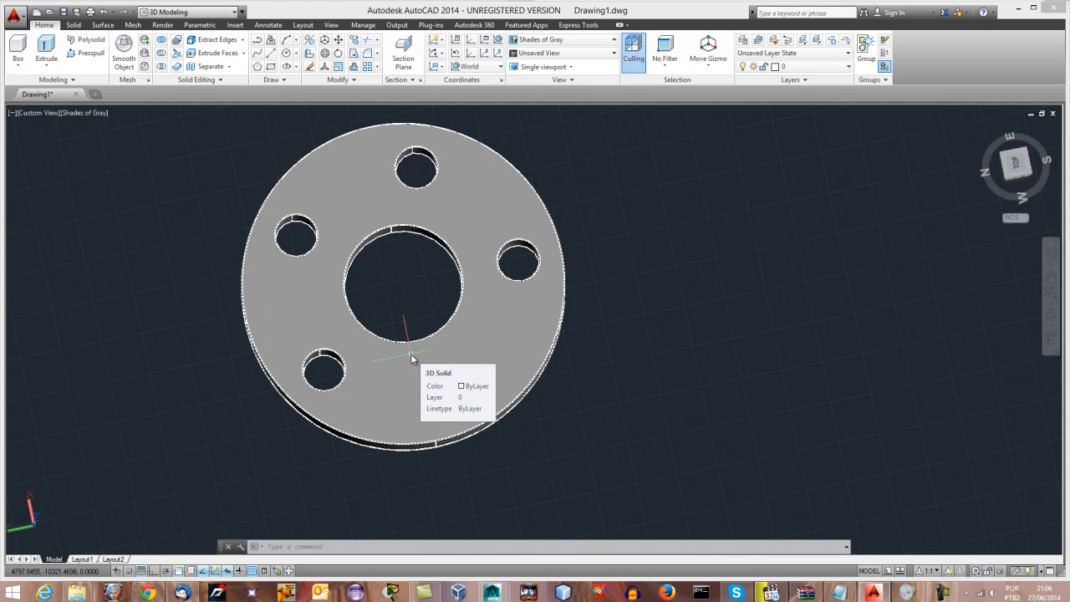